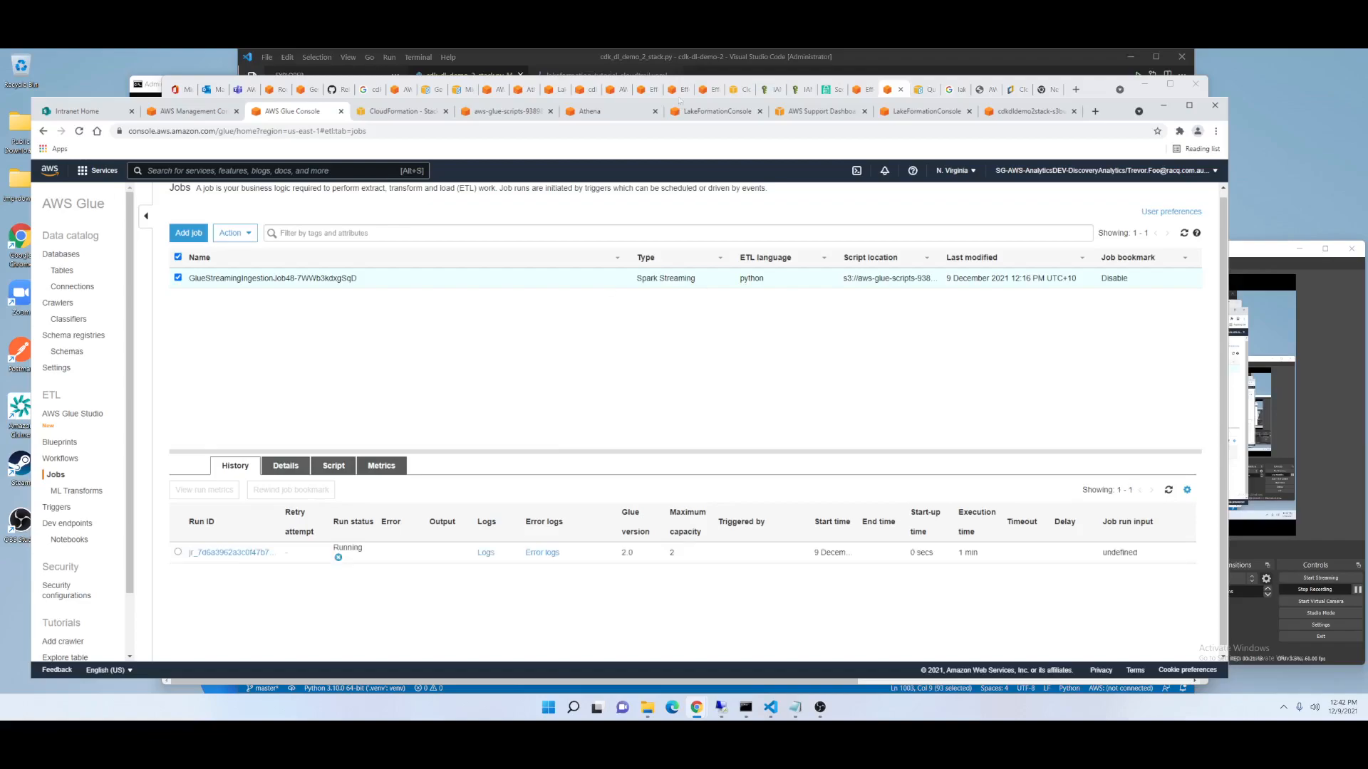
# Inspect the lakeformation_tutorial_cloudtrail.yaml template in the code editor and return to the Glue jobs page.
pyautogui.click(657, 61)
pyautogui.click(578, 75)
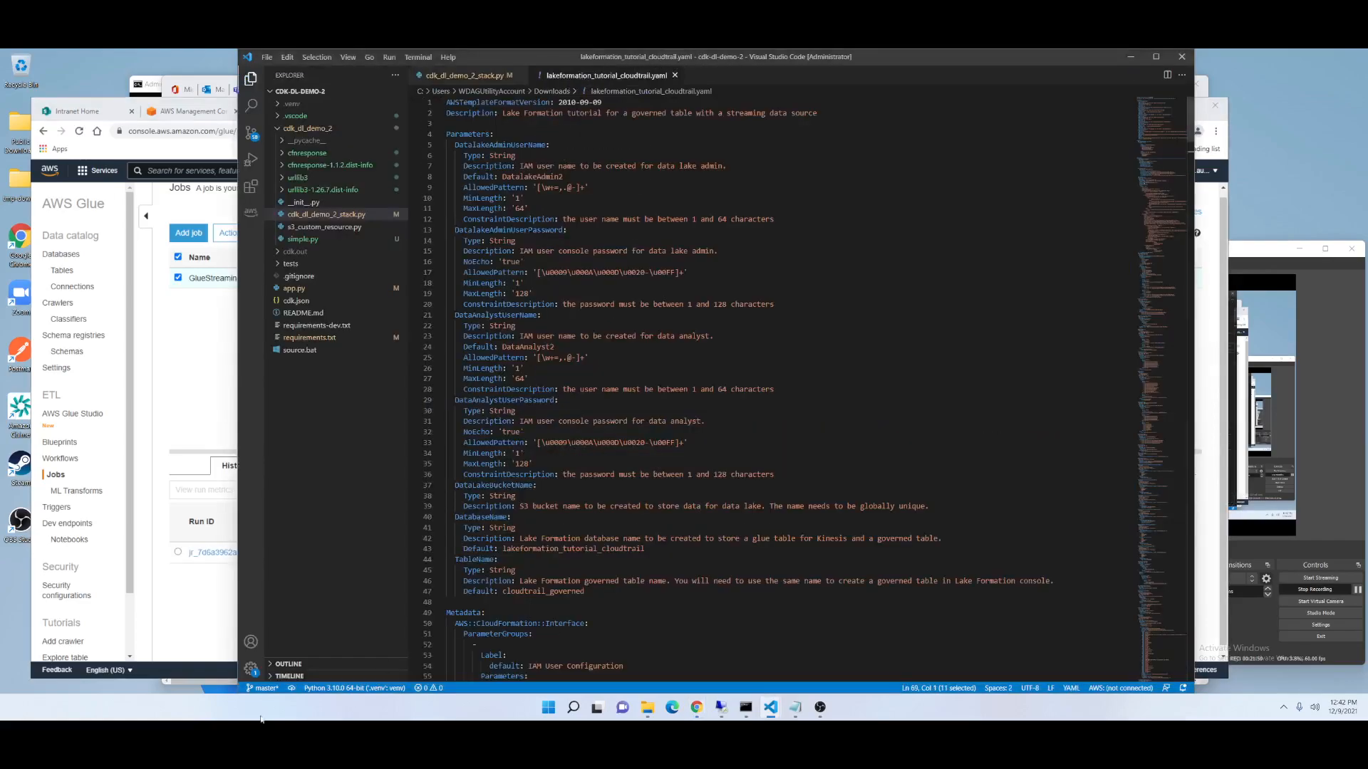
pyautogui.click(188, 622)
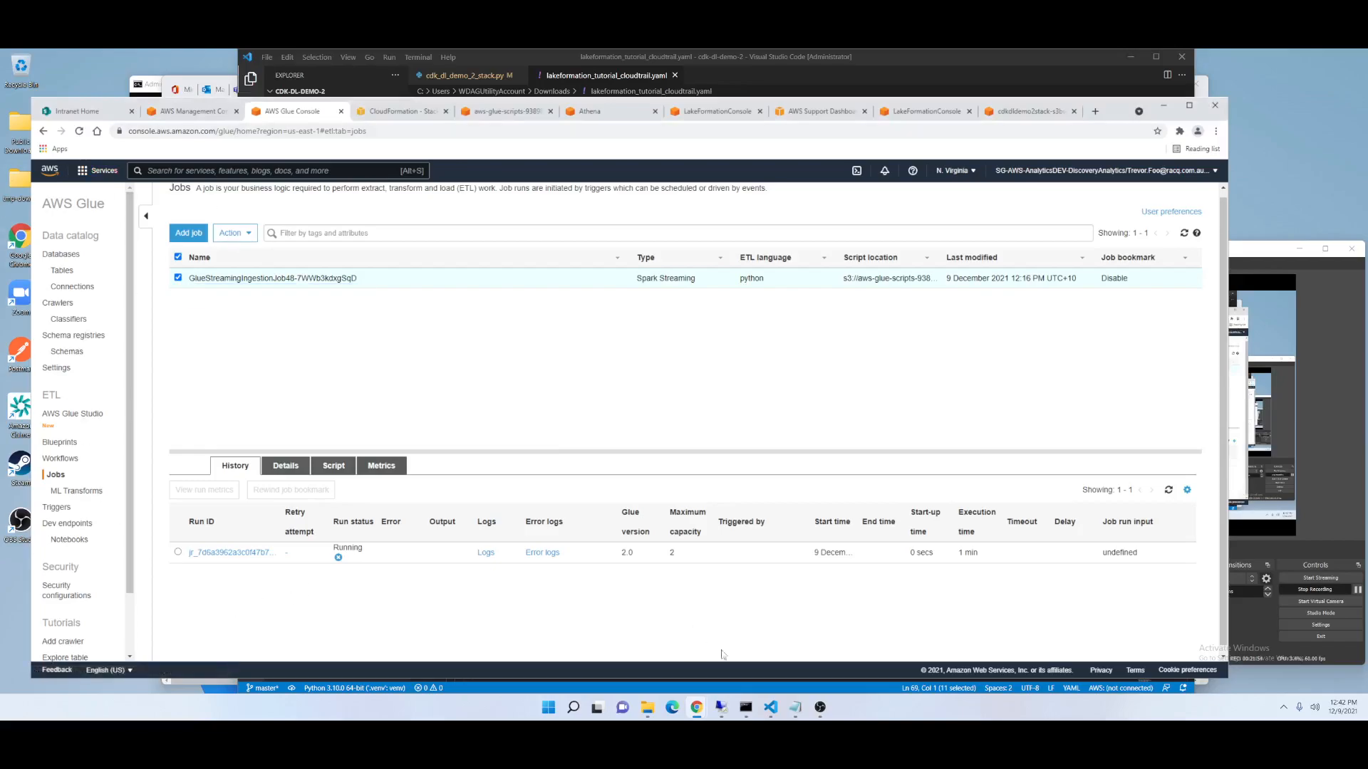
# Paste the cloudtrail_ingestion.py script from Notepad into a new untitled file in the code editor.
pyautogui.click(796, 709)
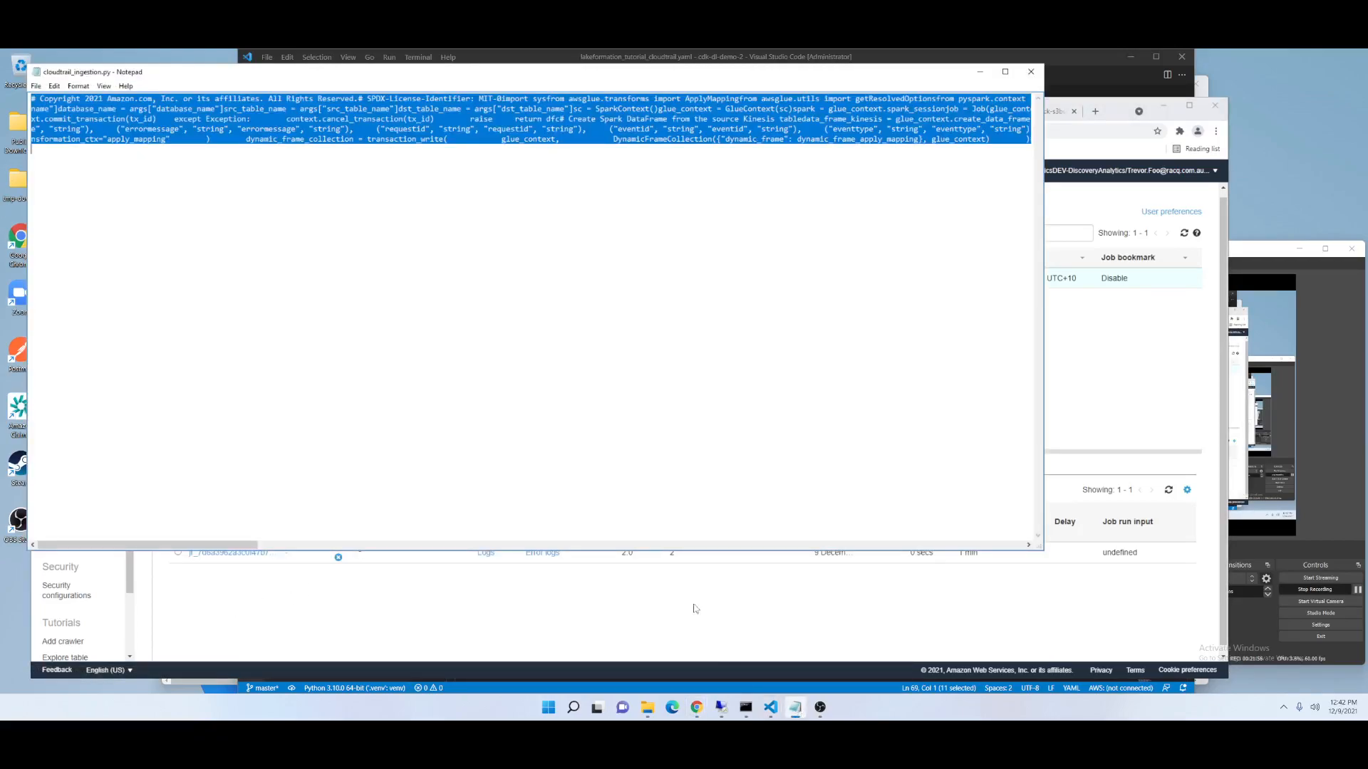
pyautogui.click(1112, 71)
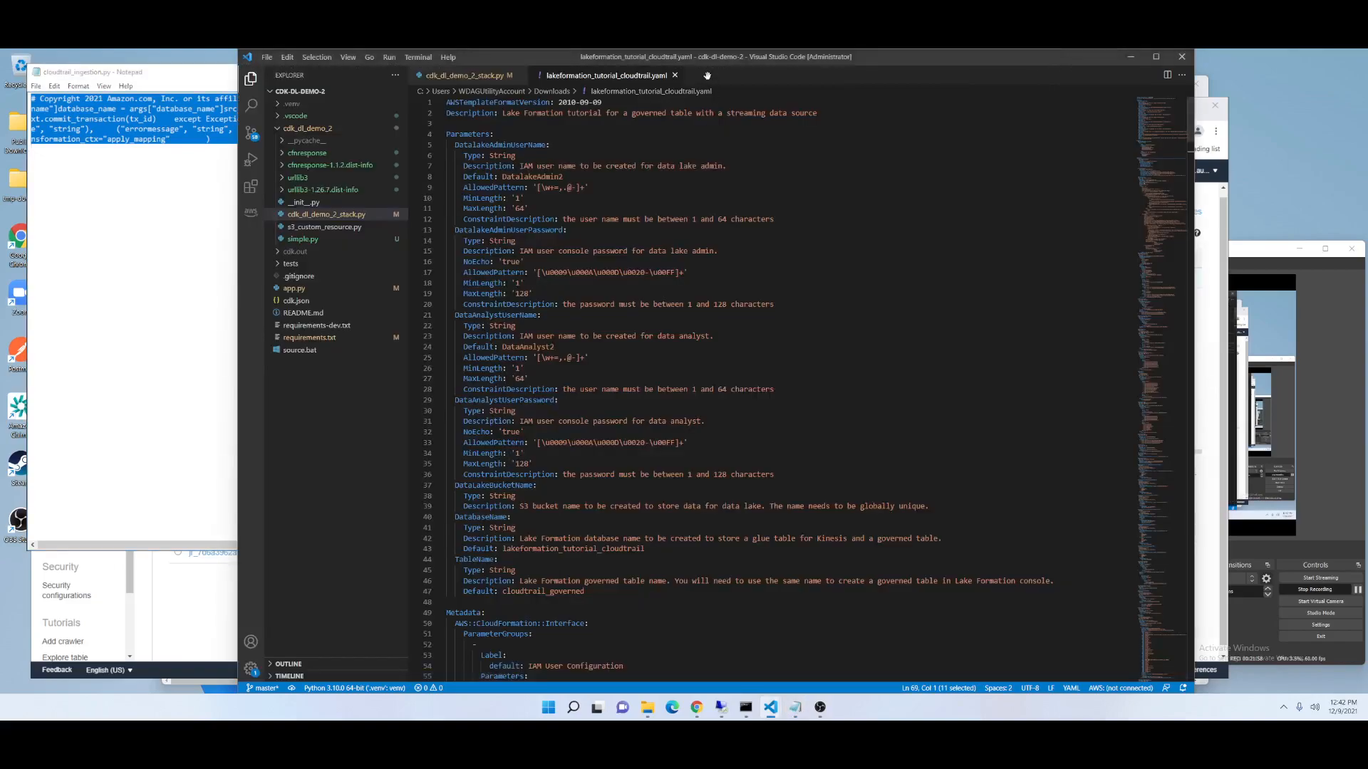
pyautogui.hotkey('ctrl', 'n')
pyautogui.hotkey('ctrl', 'v')
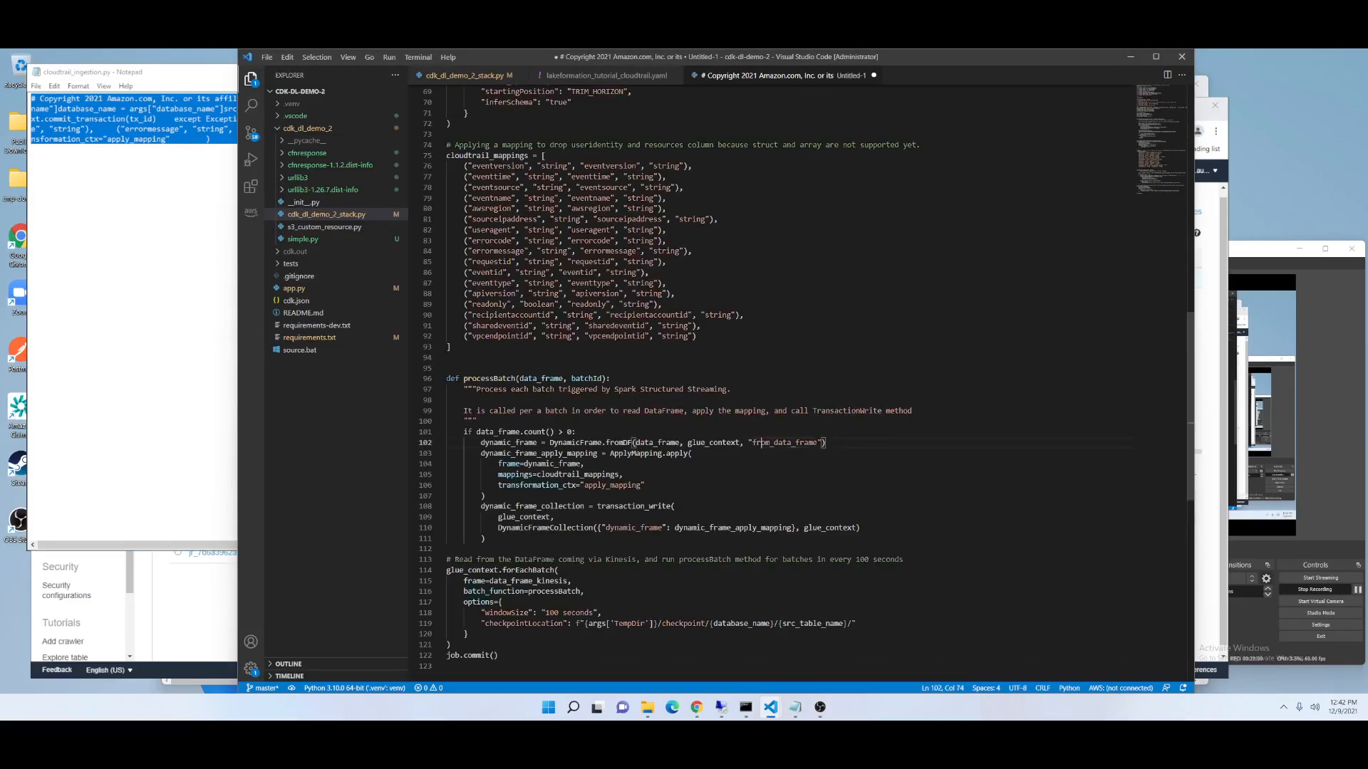
# Read through the pasted Glue streaming script, highlighting the commit_transaction call in the transaction_write function.
pyautogui.scroll(15, 712, 384)
pyautogui.click(570, 302)
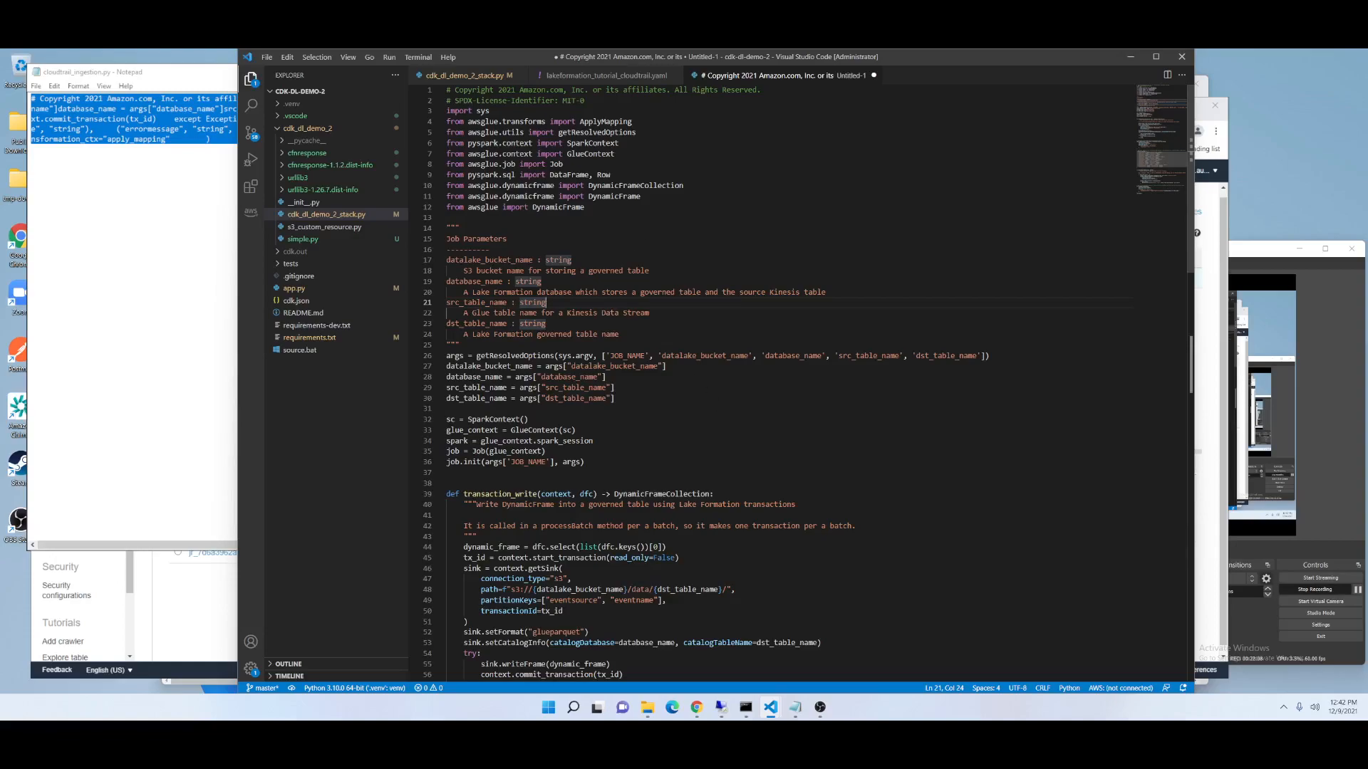
pyautogui.scroll(-6, 805, 385)
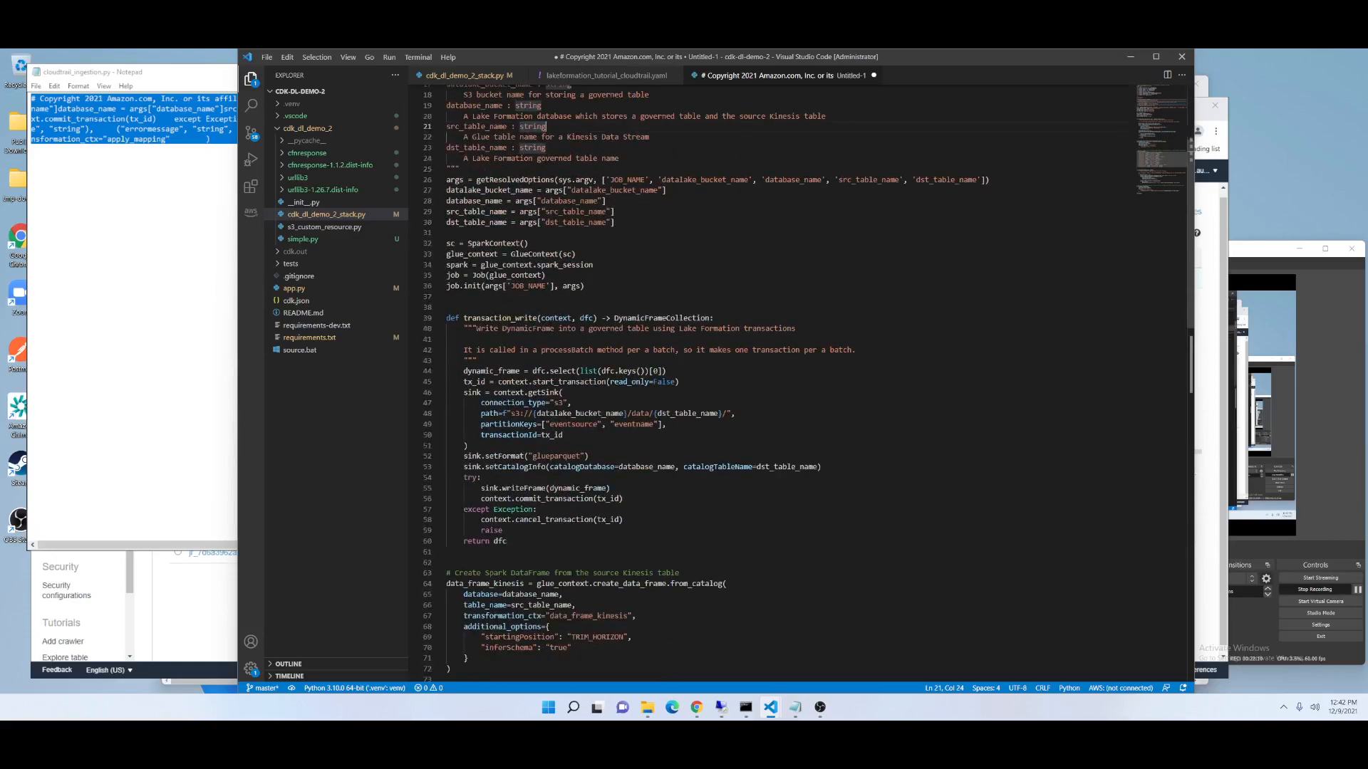
pyautogui.scroll(-12, 713, 385)
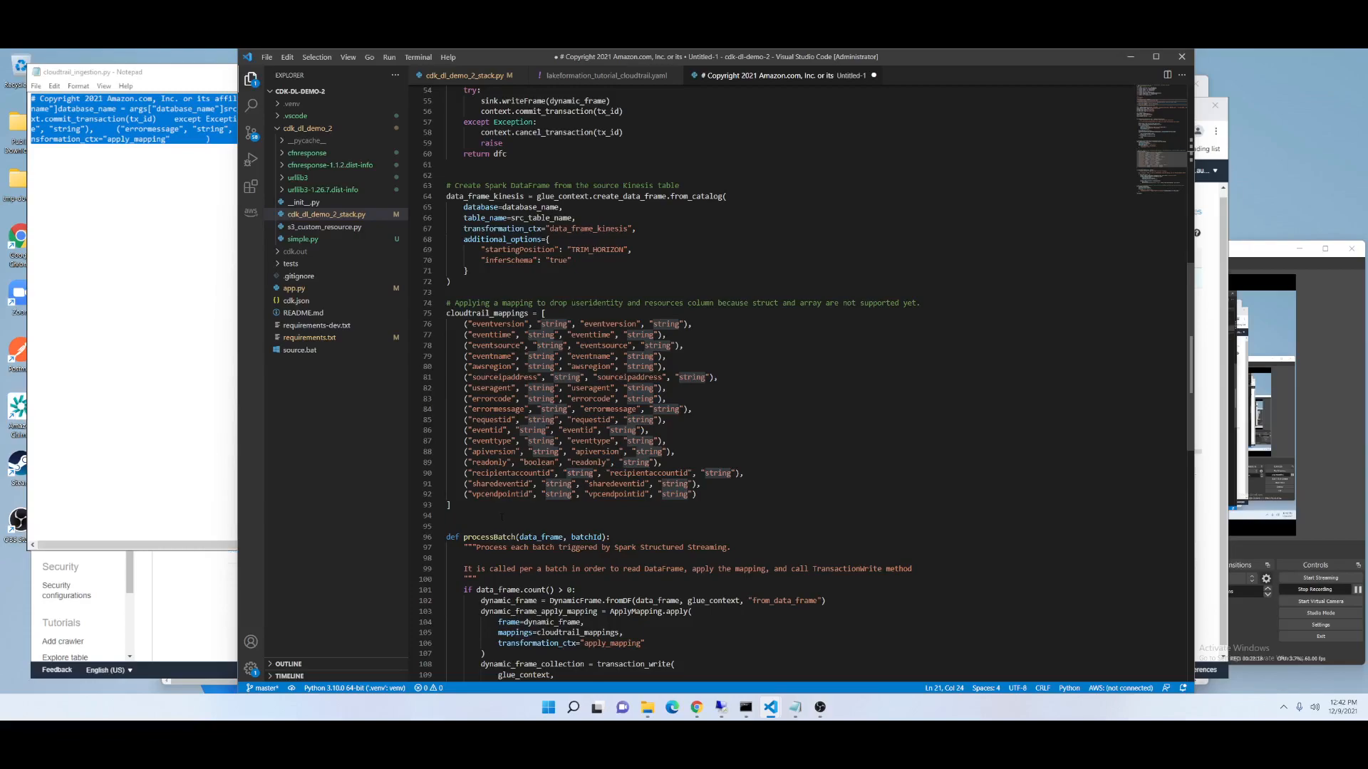
pyautogui.scroll(9, 501, 516)
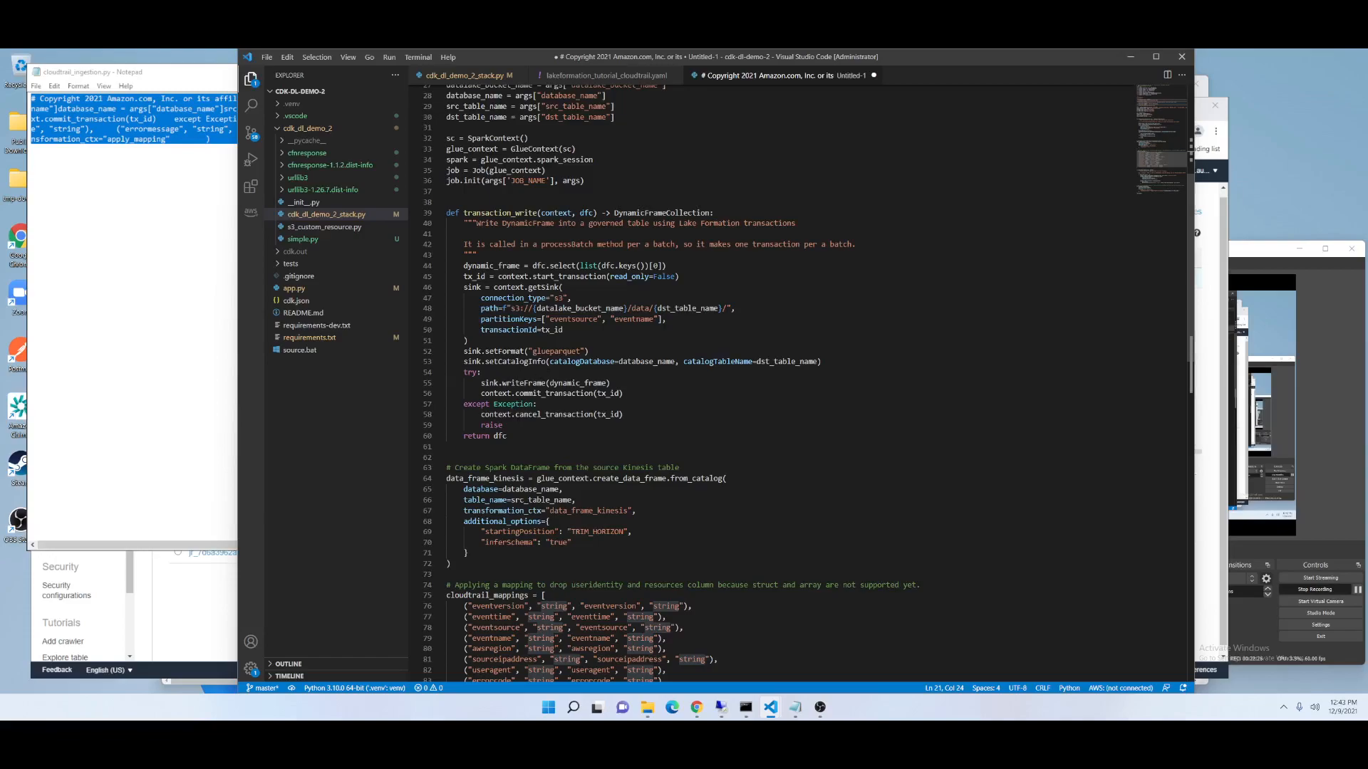
pyautogui.doubleClick(577, 382)
pyautogui.doubleClick(554, 393)
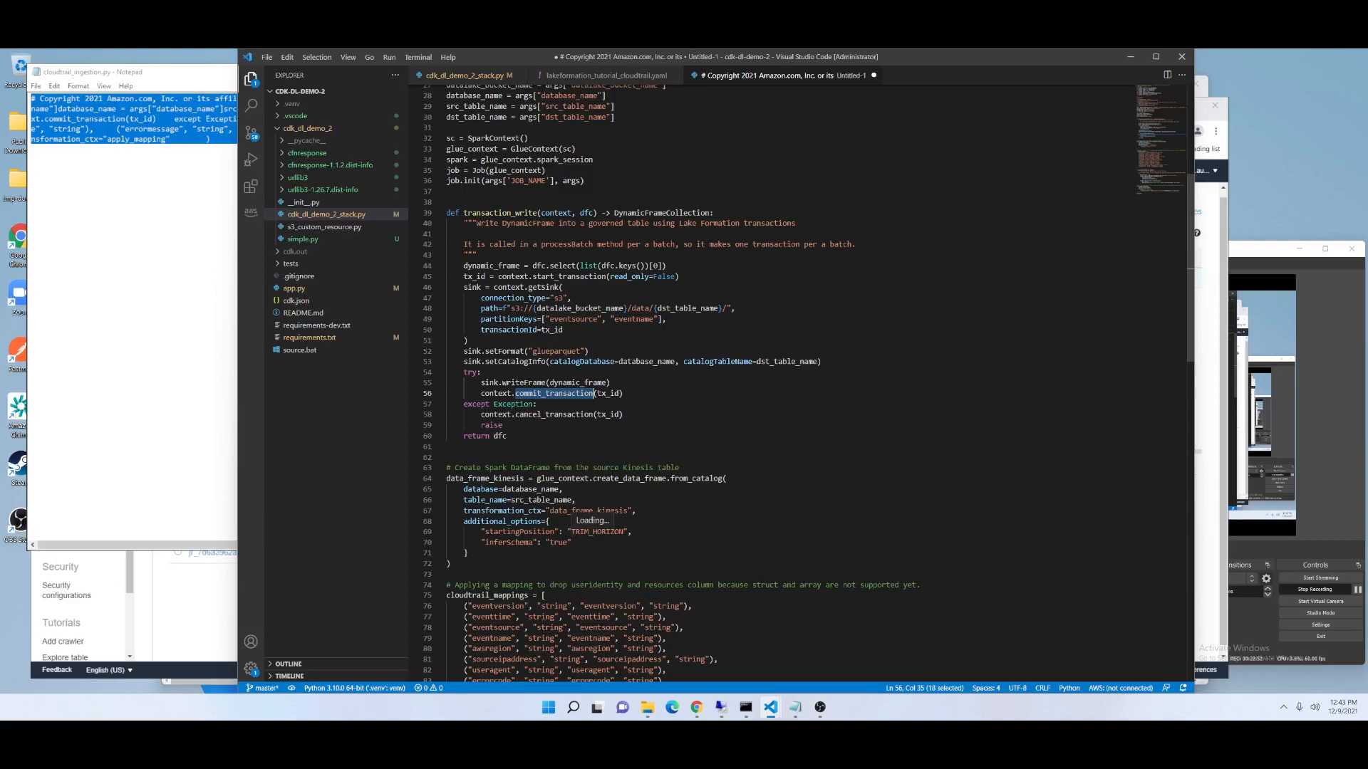
# Refresh the run history of the GlueStreamingIngestionJob in the Glue console.
pyautogui.click(214, 570)
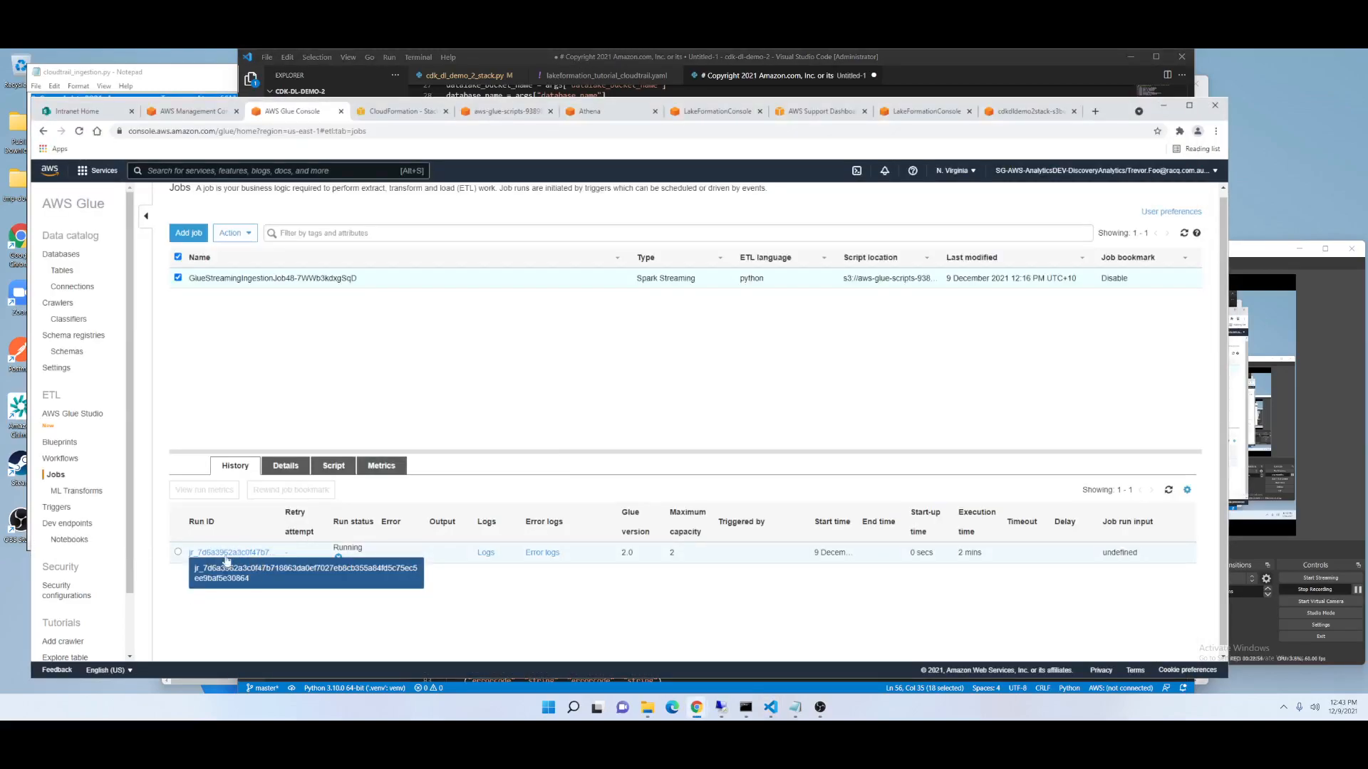
pyautogui.click(1169, 490)
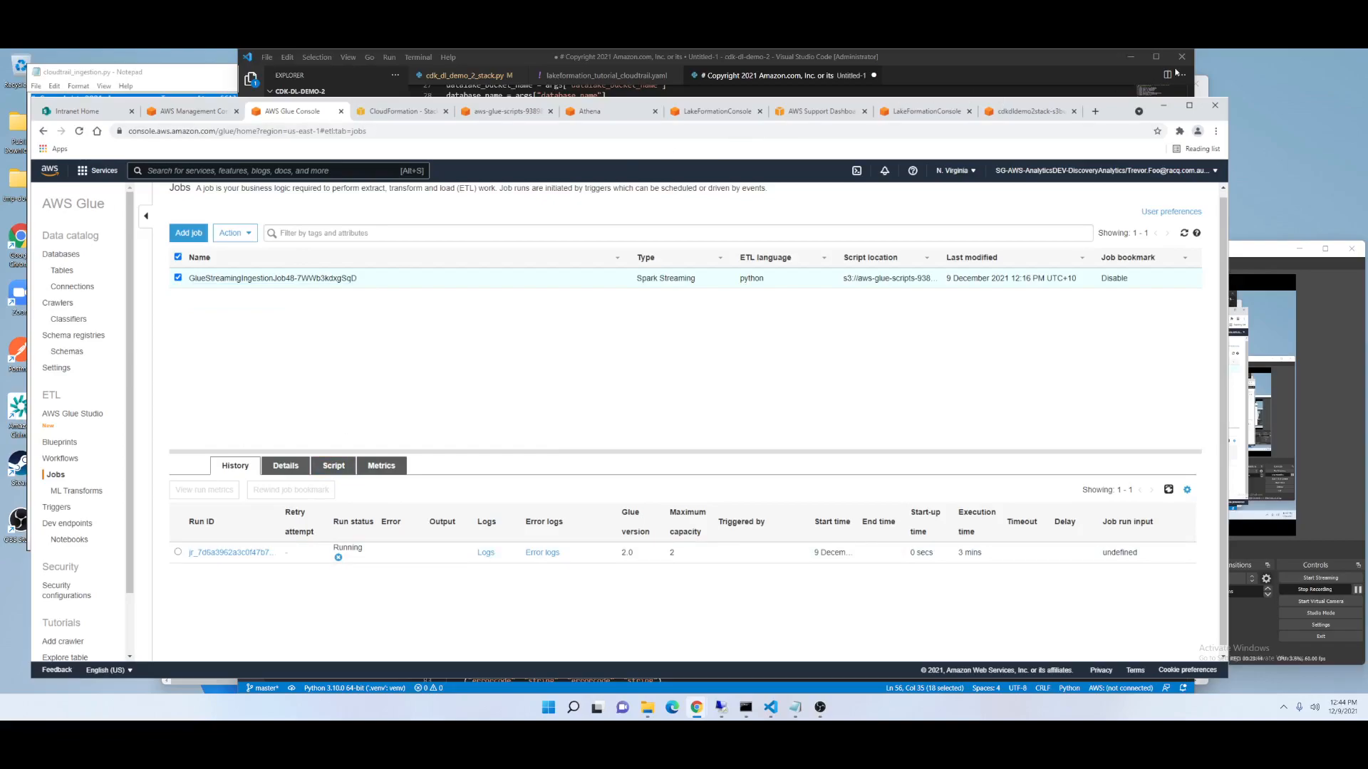
pyautogui.hotkey('alt', 'Tab')
pyautogui.hotkey('alt', 'Tab')
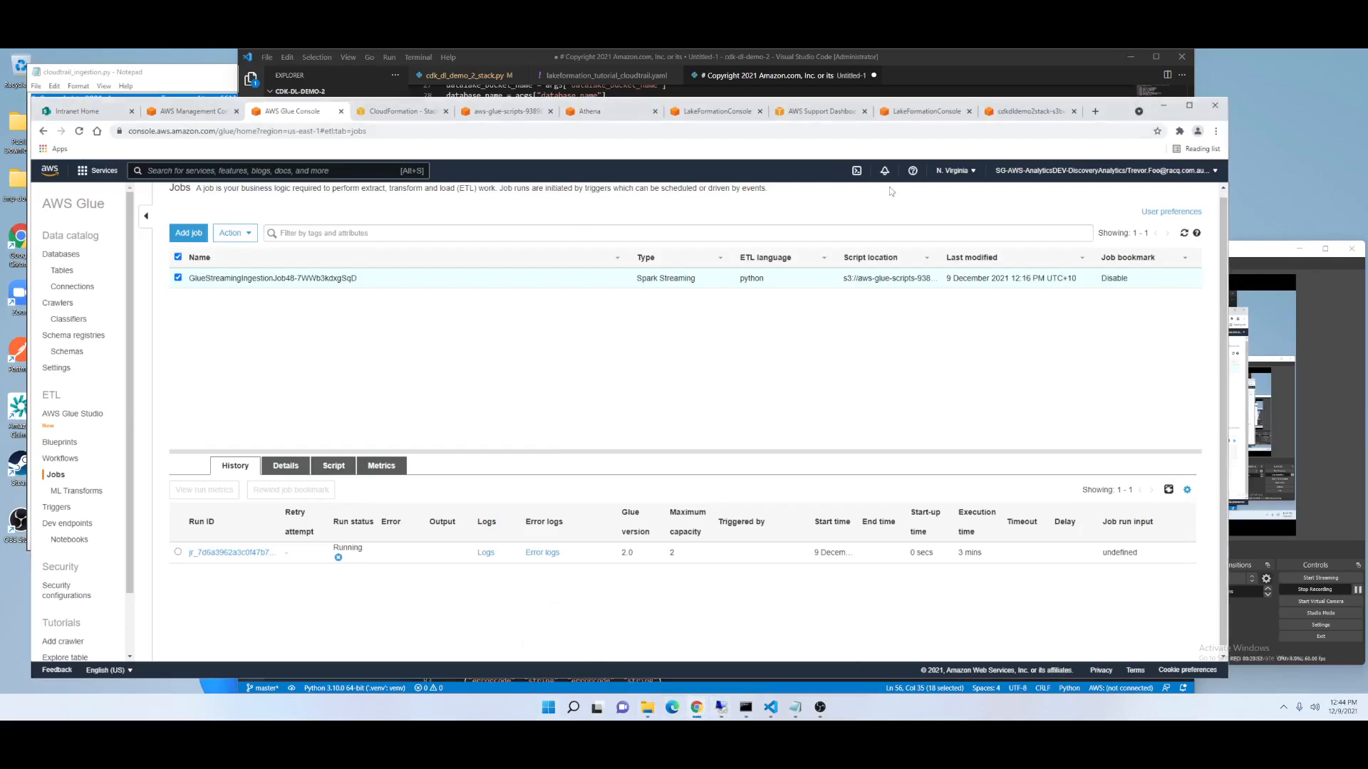
# Open a new tab in the incognito browser and search the web for governed tables lake formation.
pyautogui.moveTo(697, 708)
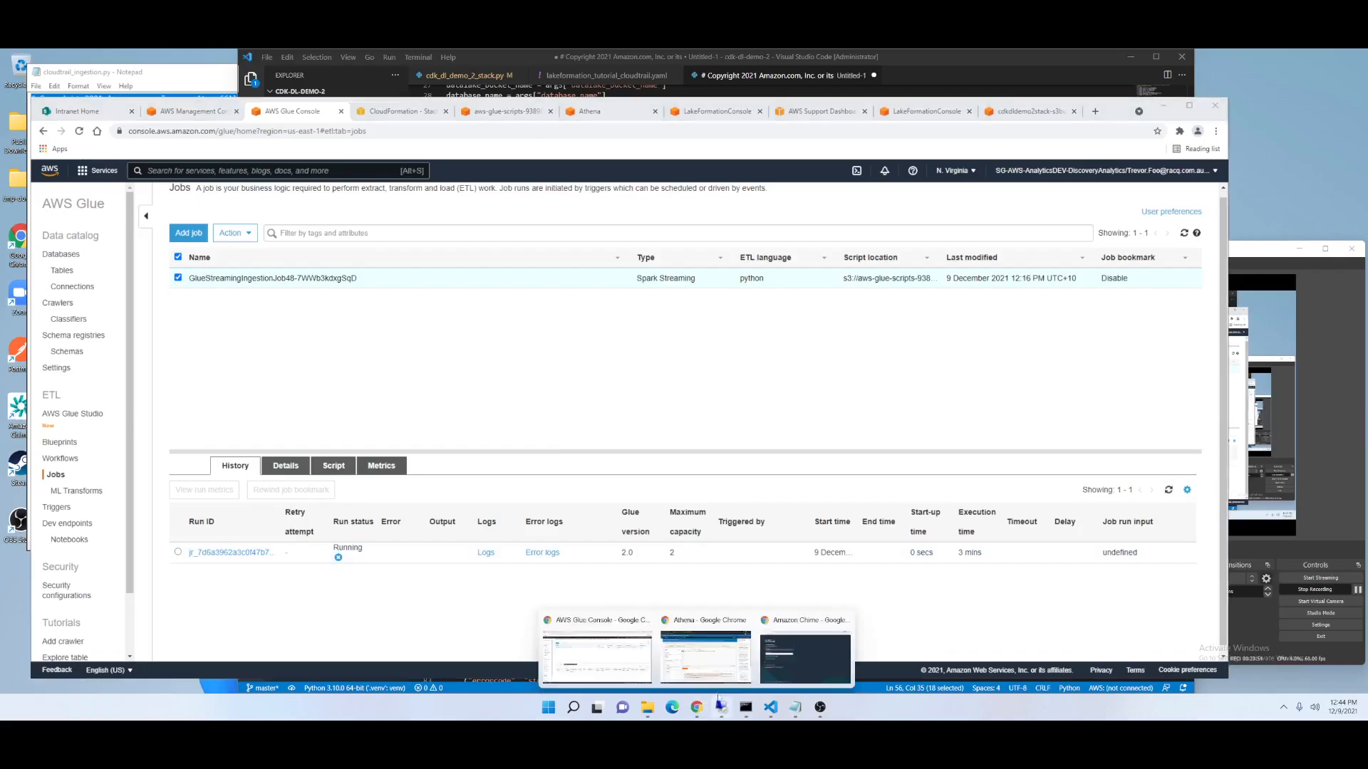
pyautogui.click(721, 674)
pyautogui.click(700, 107)
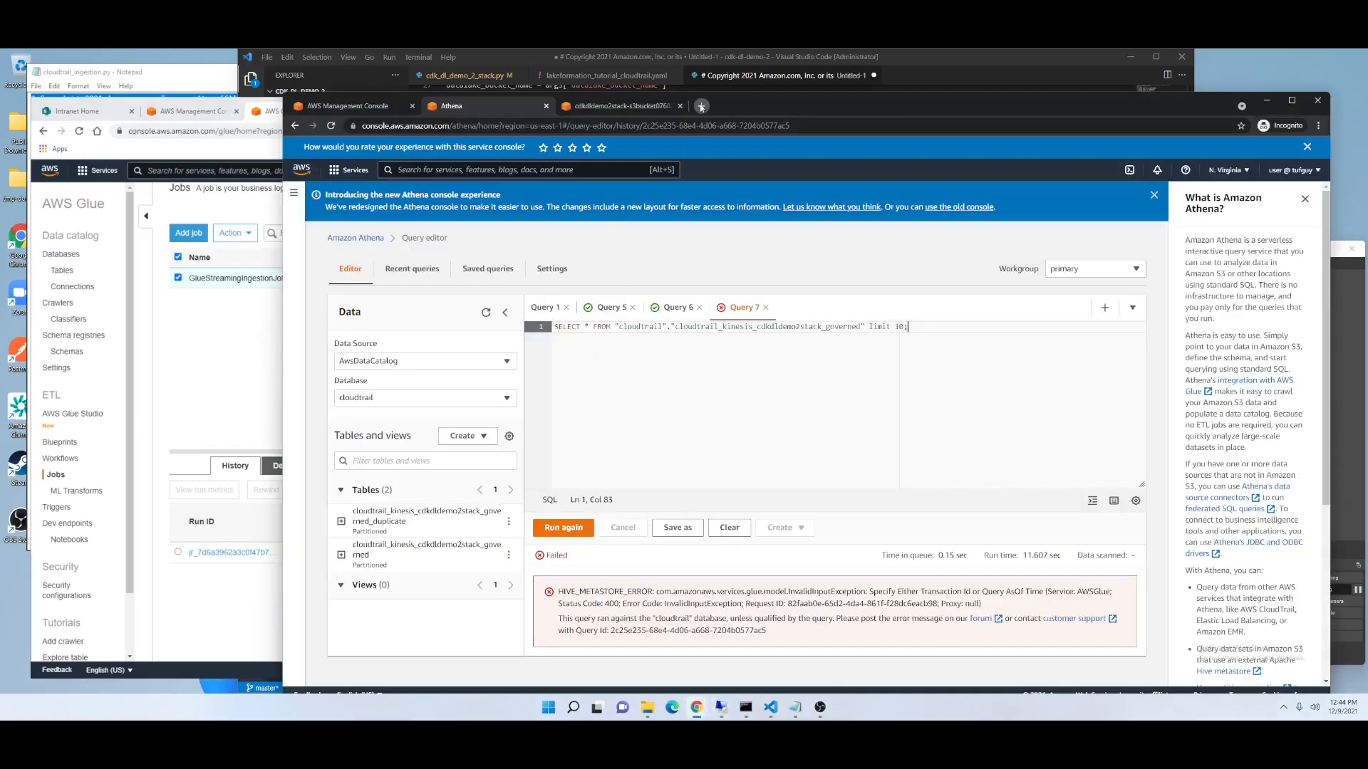
pyautogui.write('governe')
pyautogui.press('Return')
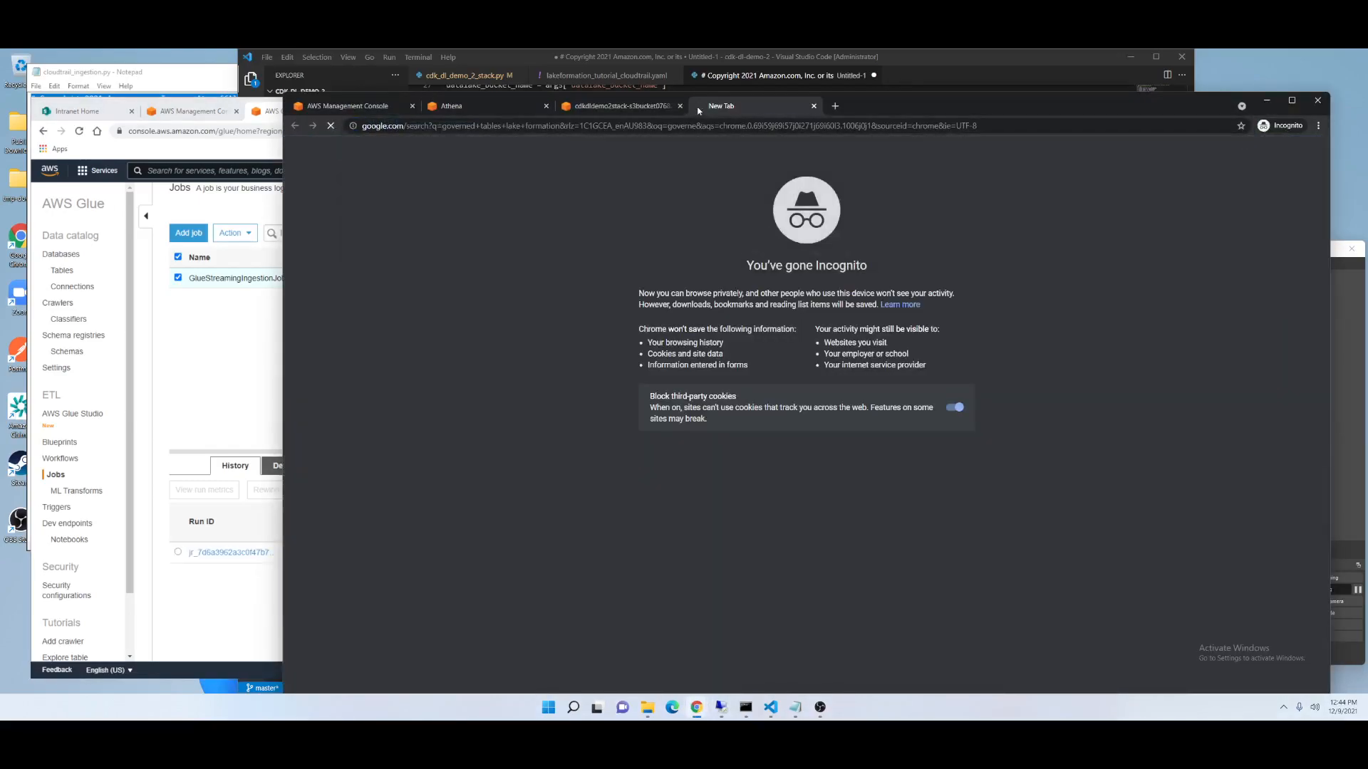
# Open the AWS blog post on Lake Formation governed tables and follow the Part 2 link on streaming data sources.
pyautogui.click(546, 266)
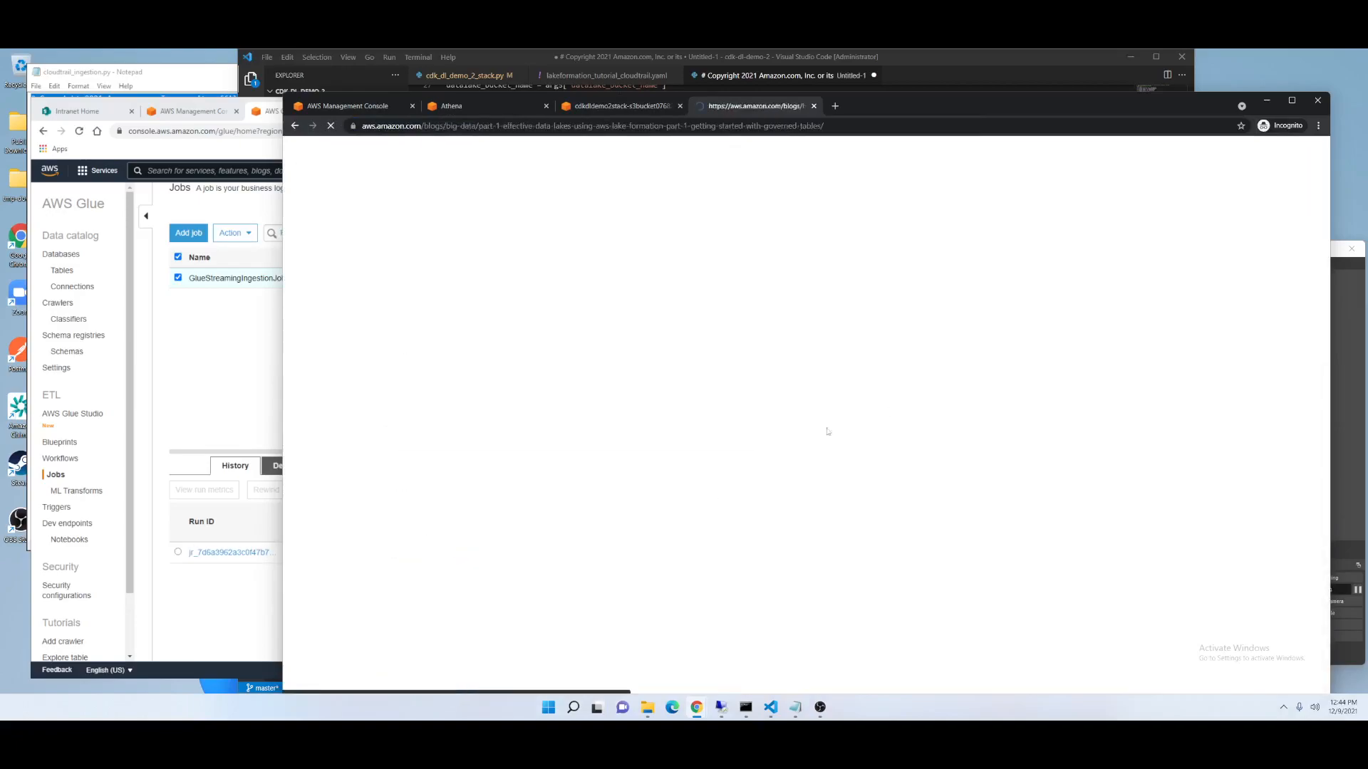
pyautogui.scroll(-5, 648, 574)
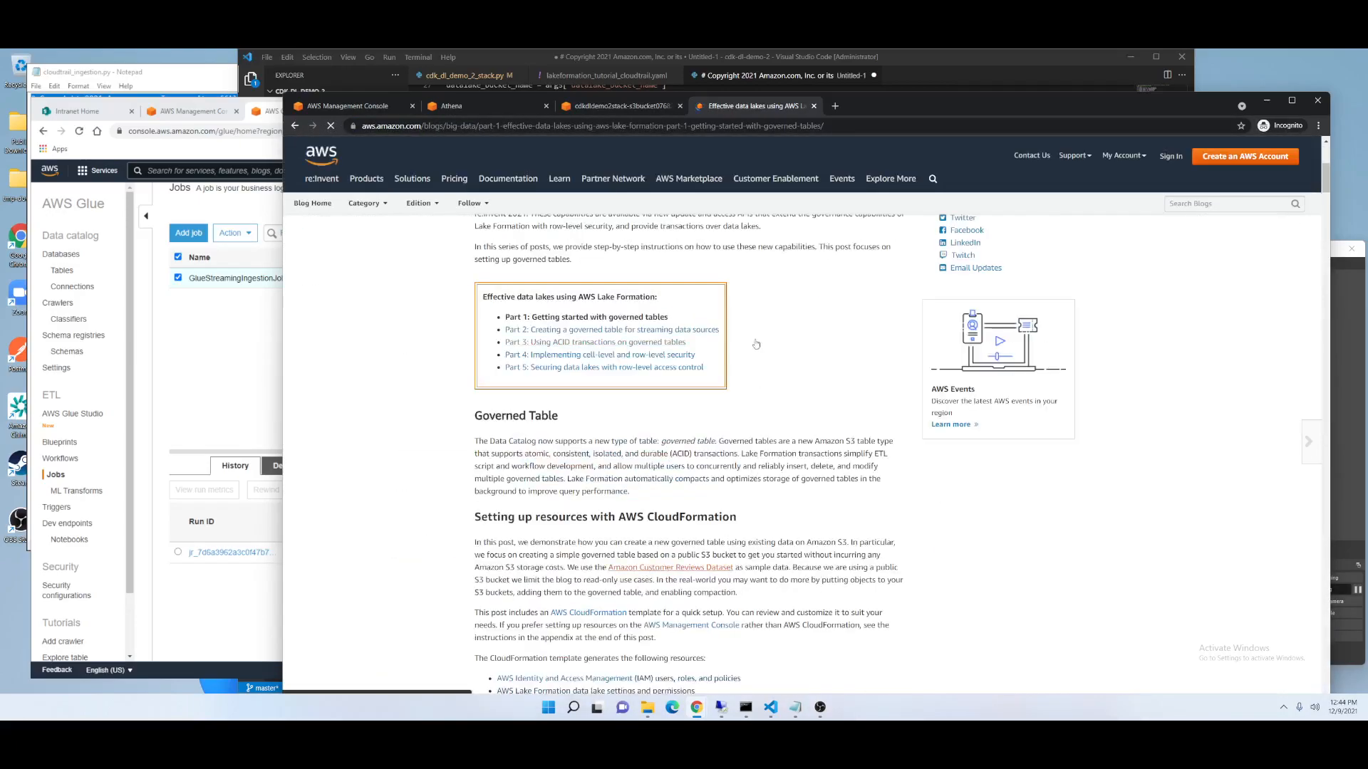
pyautogui.click(627, 332)
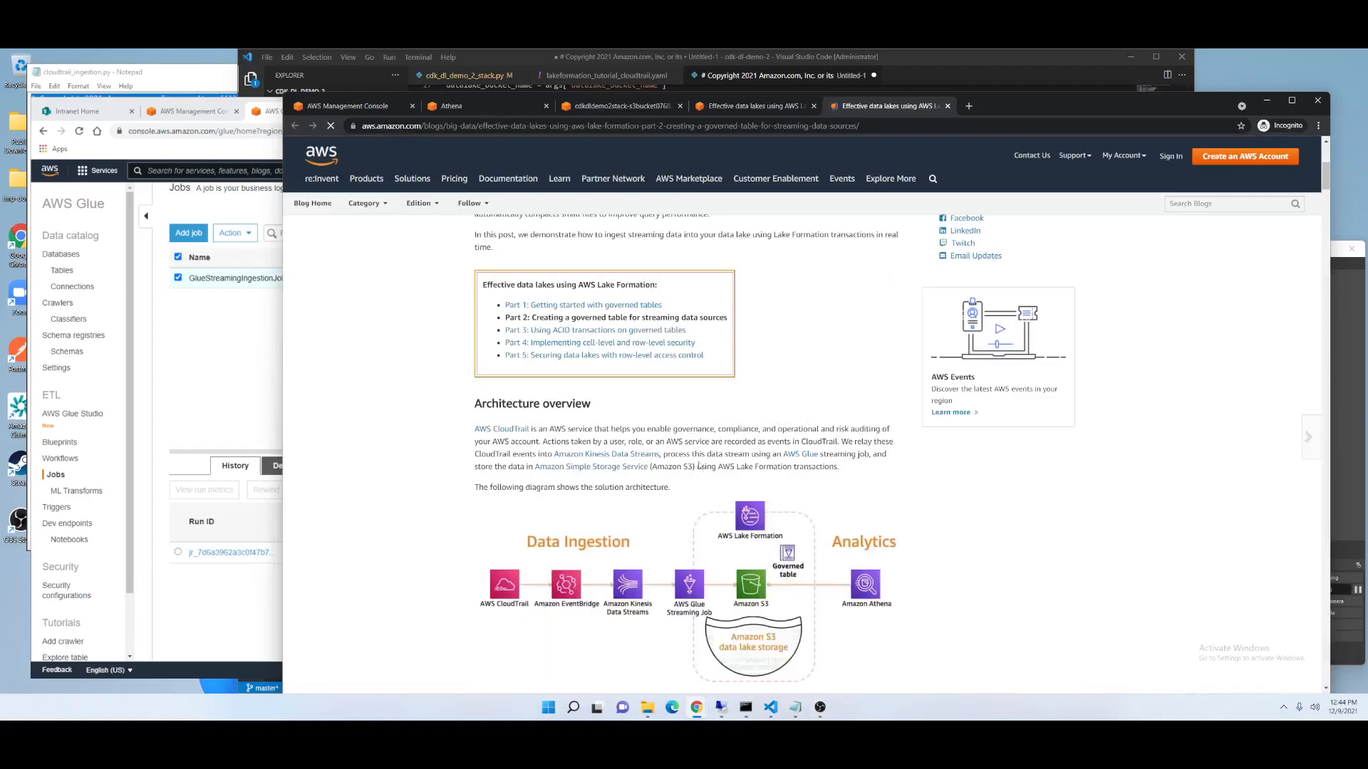
pyautogui.scroll(-2, 722, 506)
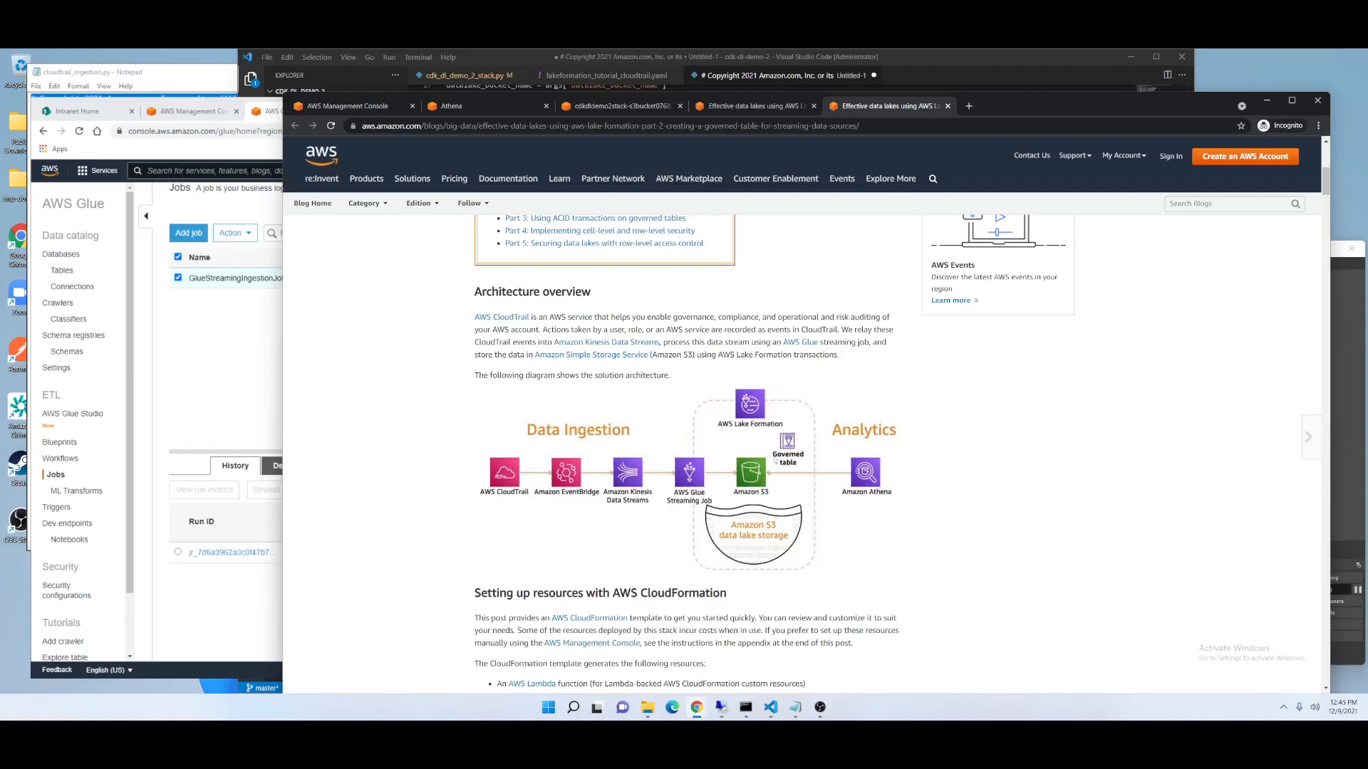
# Close the extra New query 2 tab in the Athena query editor.
pyautogui.click(278, 406)
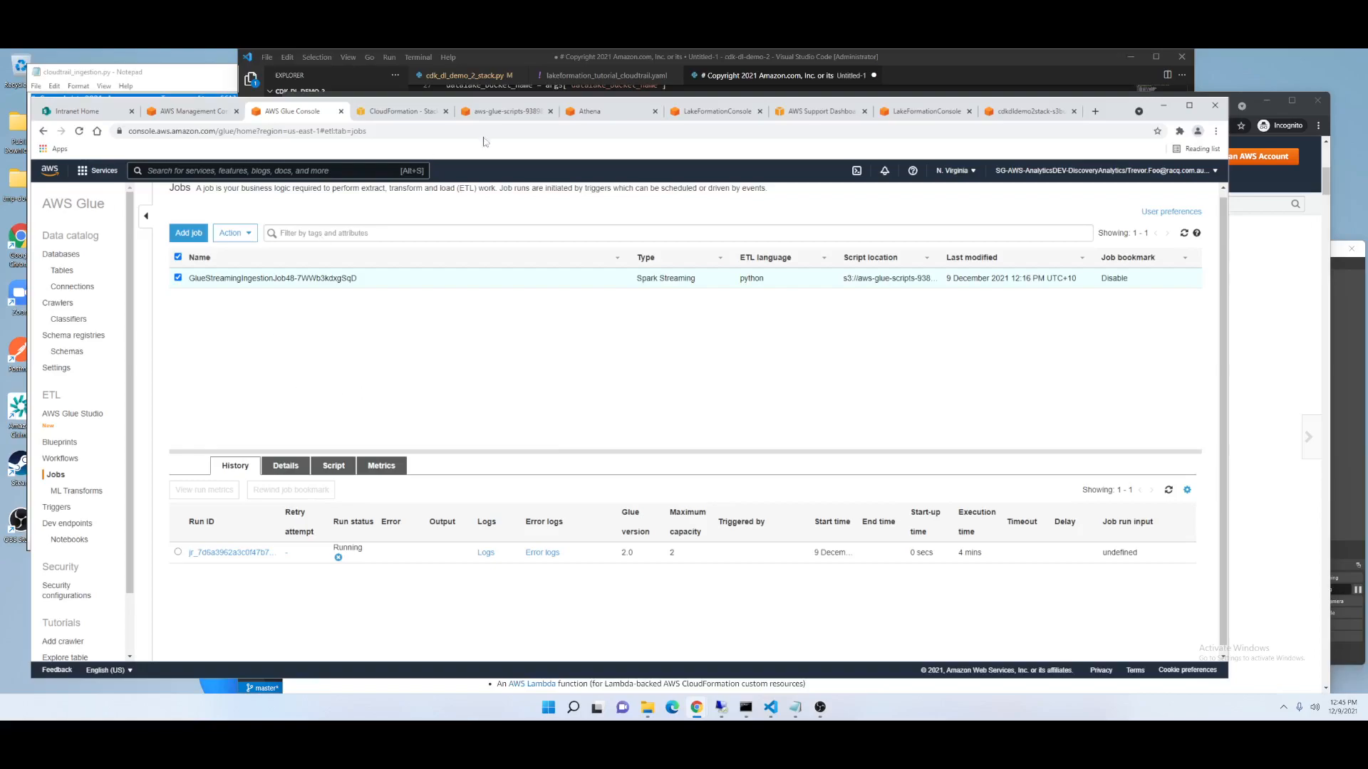
pyautogui.click(613, 115)
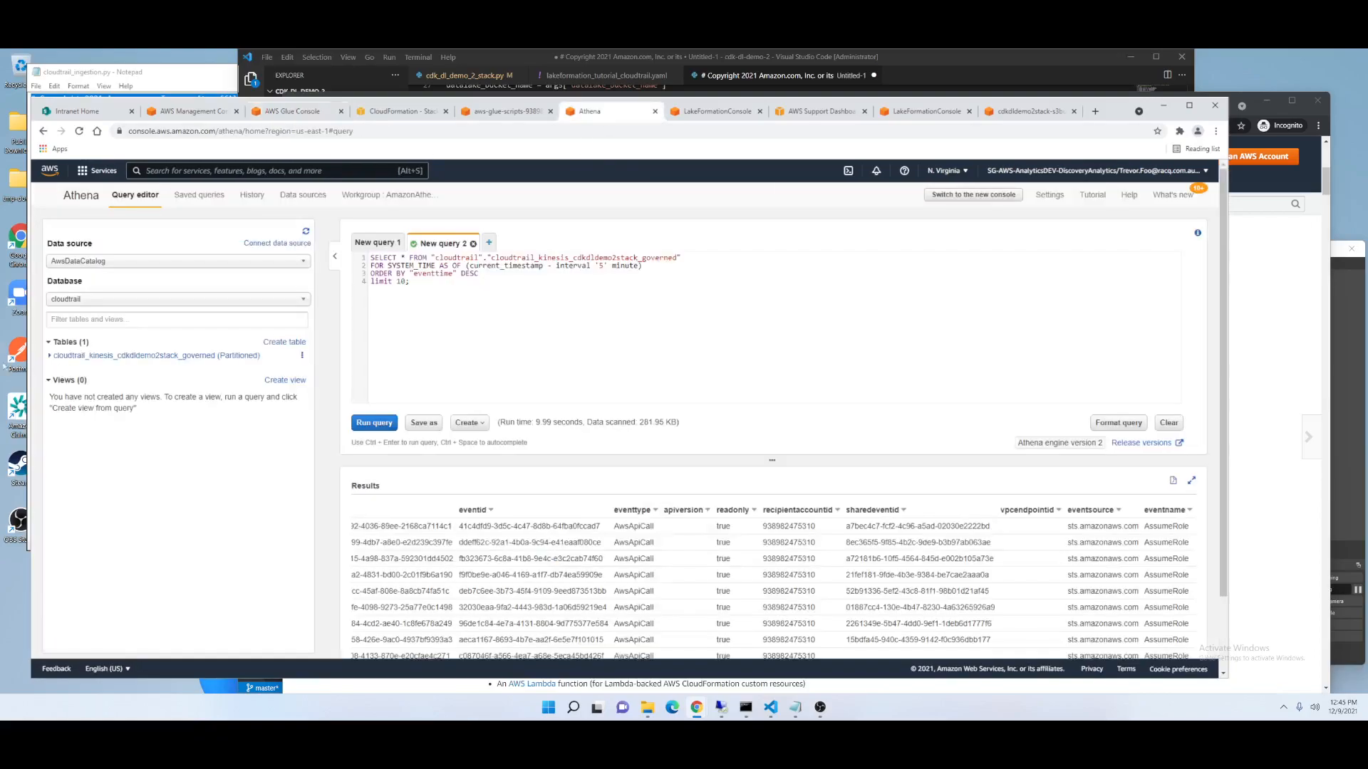
pyautogui.click(473, 245)
pyautogui.click(782, 300)
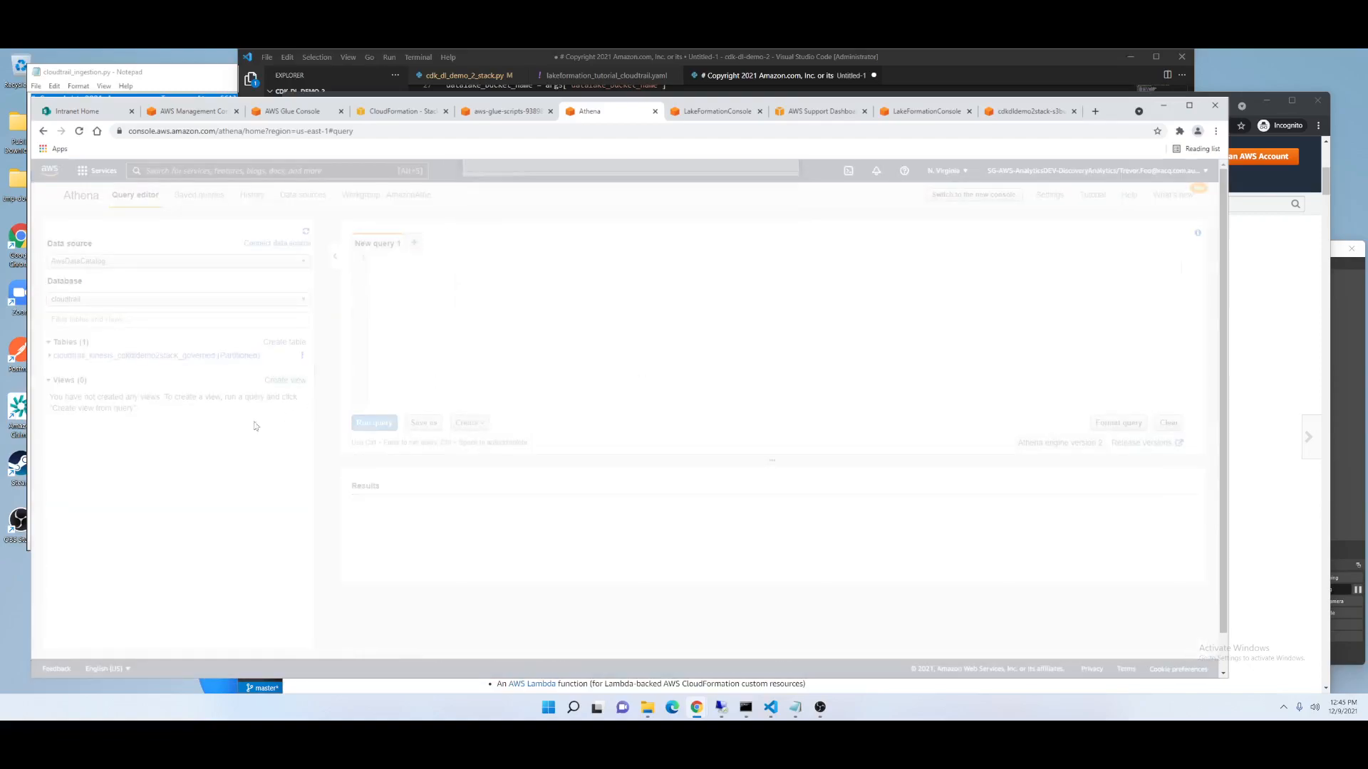
# Review the Athena workgroups list, selecting the AmazonAthenaLakeFormation workgroup name, and return to the query editor.
pyautogui.click(80, 132)
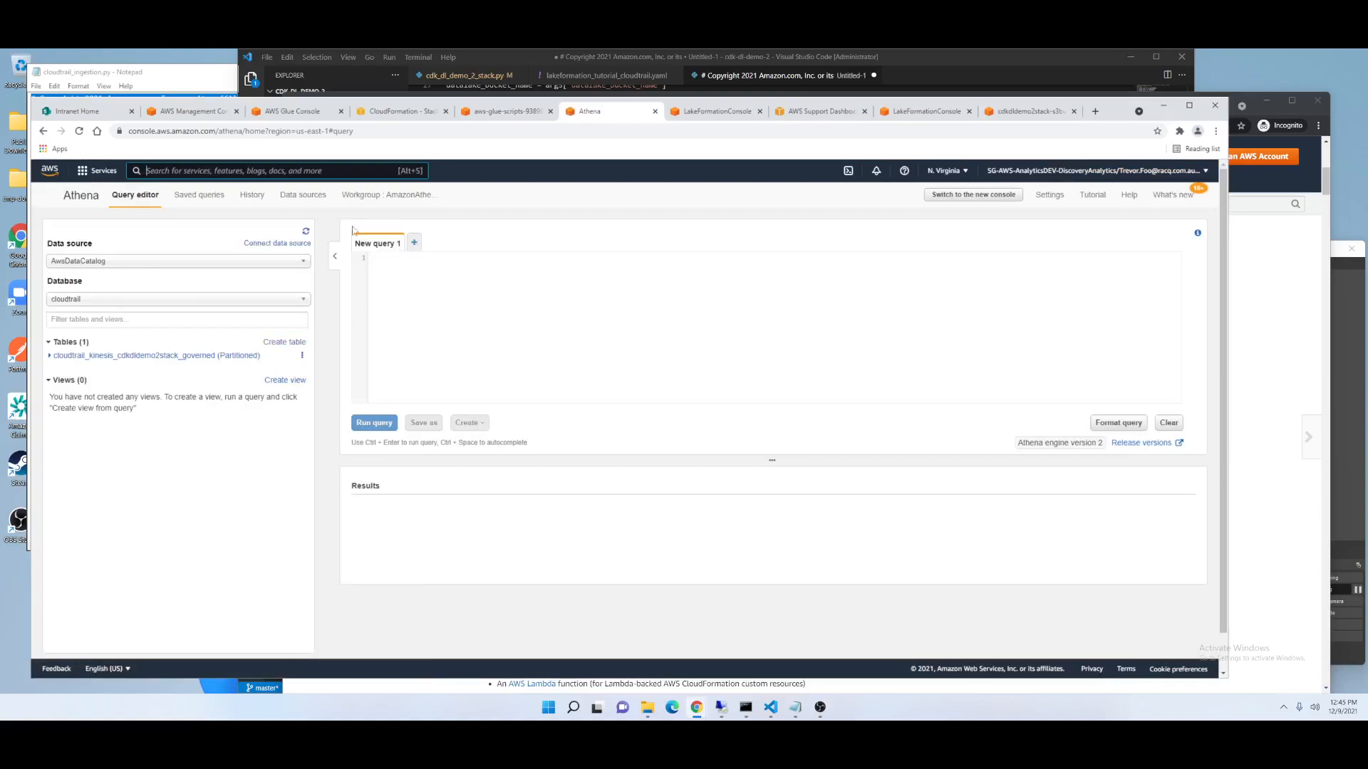
pyautogui.click(394, 197)
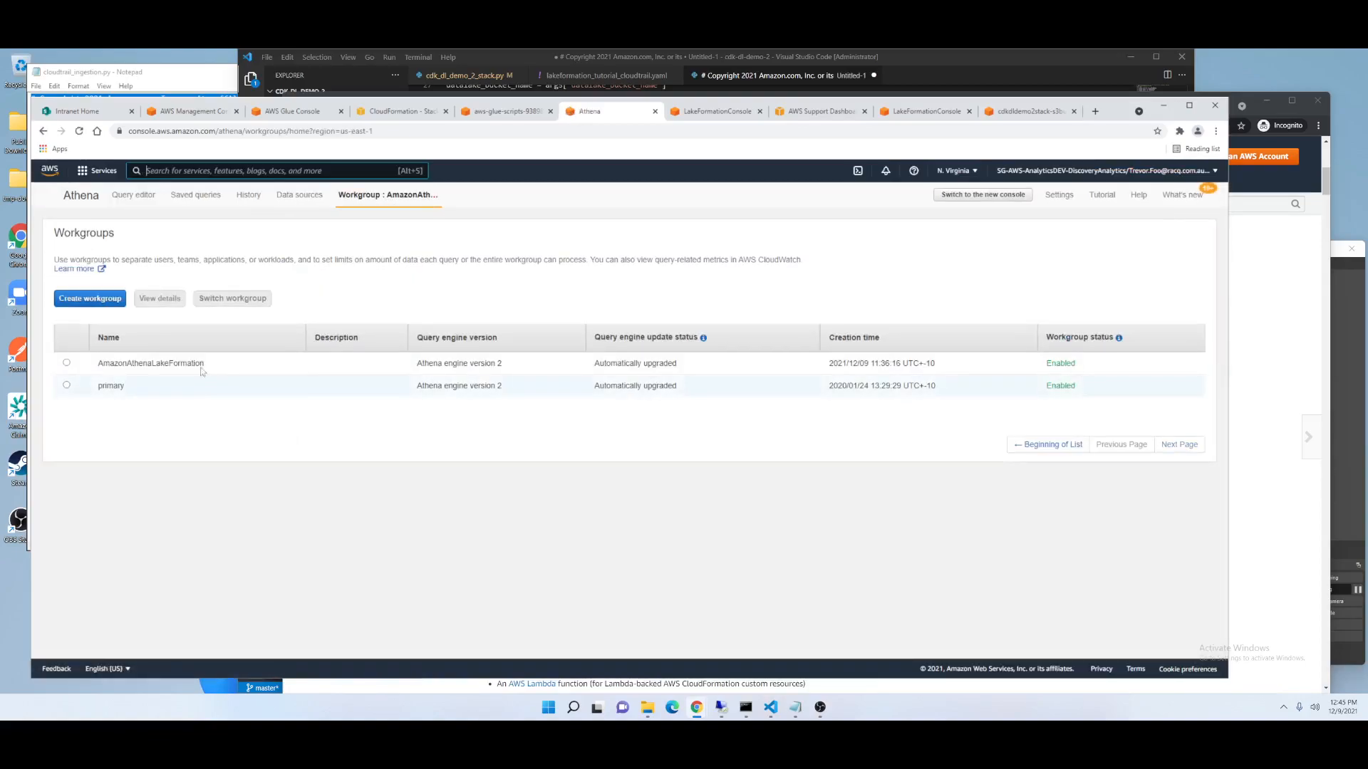
pyautogui.moveTo(206, 365); pyautogui.dragTo(98, 365)
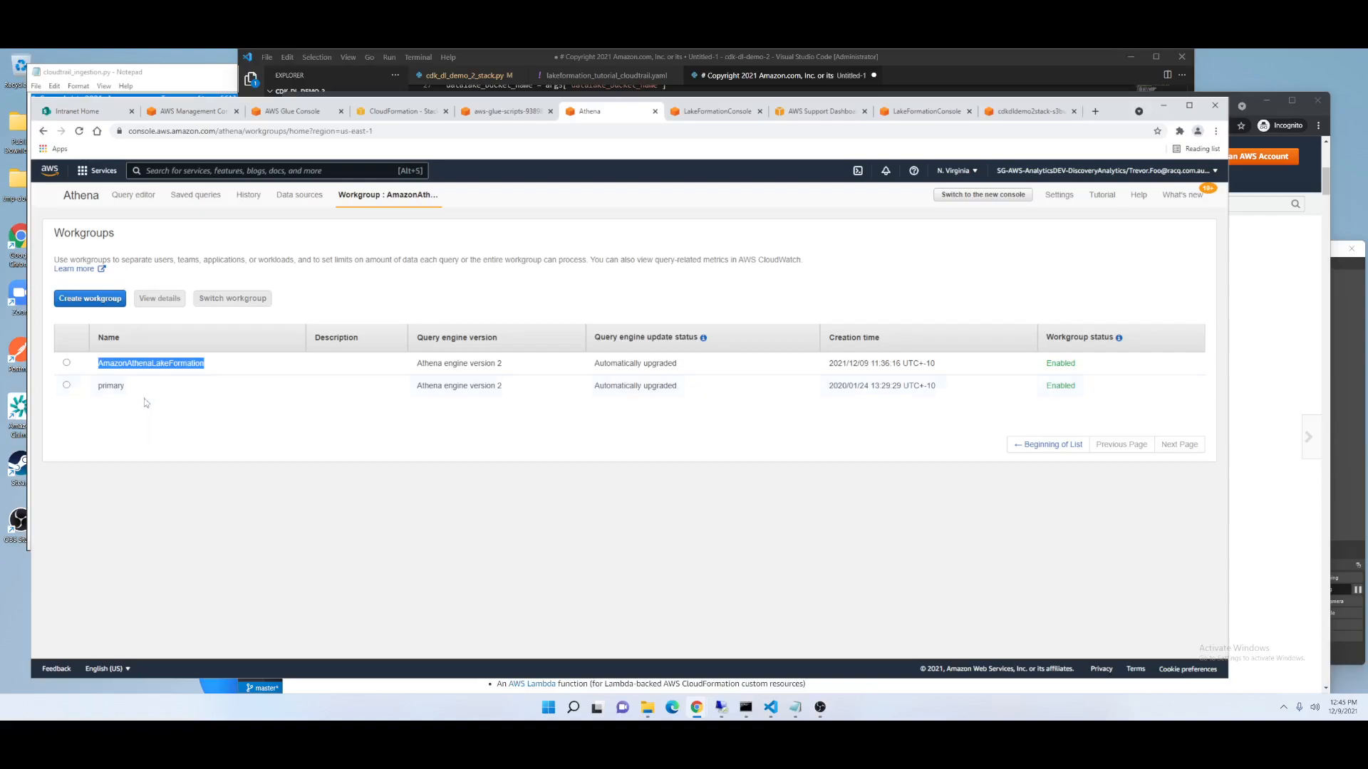
pyautogui.hotkey('alt', 'Left')
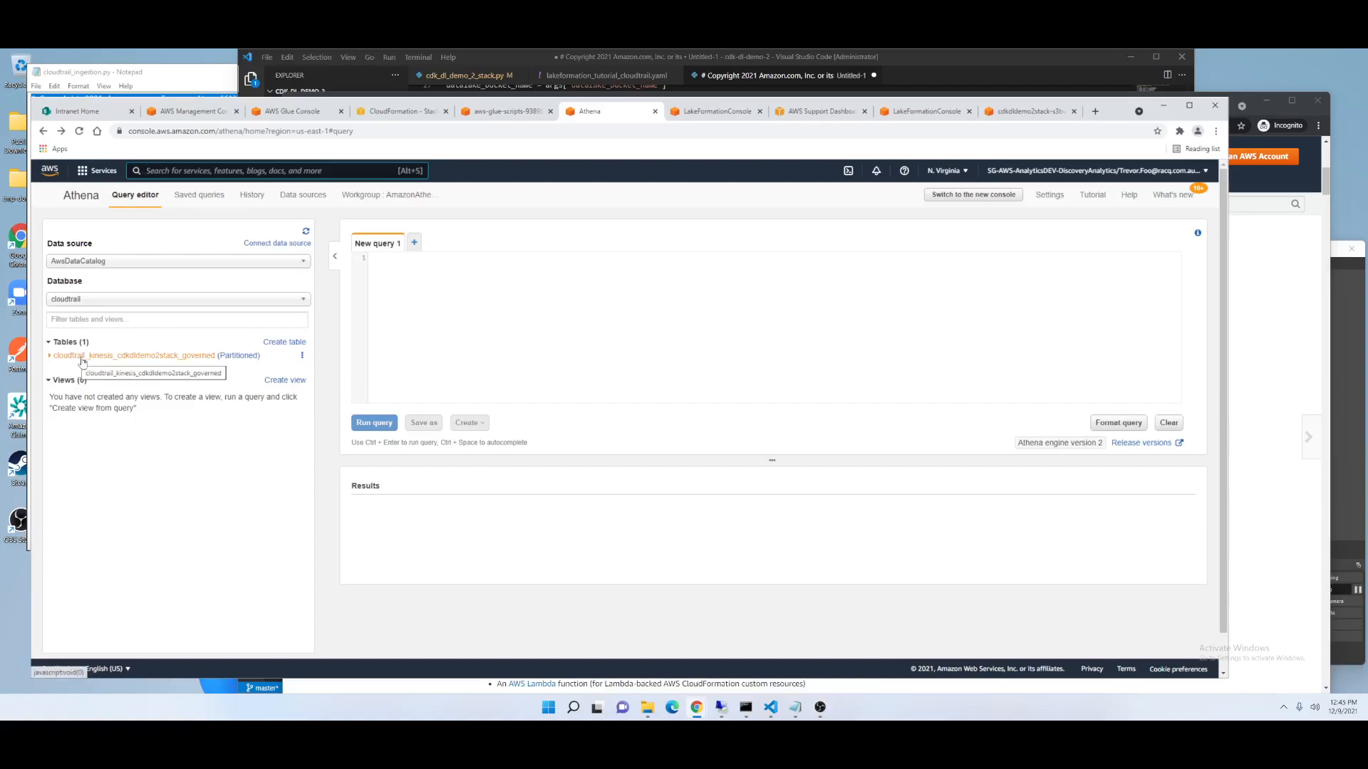
# Expand the cloudtrail_kinesis_cdkdldemo2stack_governed table and preview it in a new query.
pyautogui.click(57, 356)
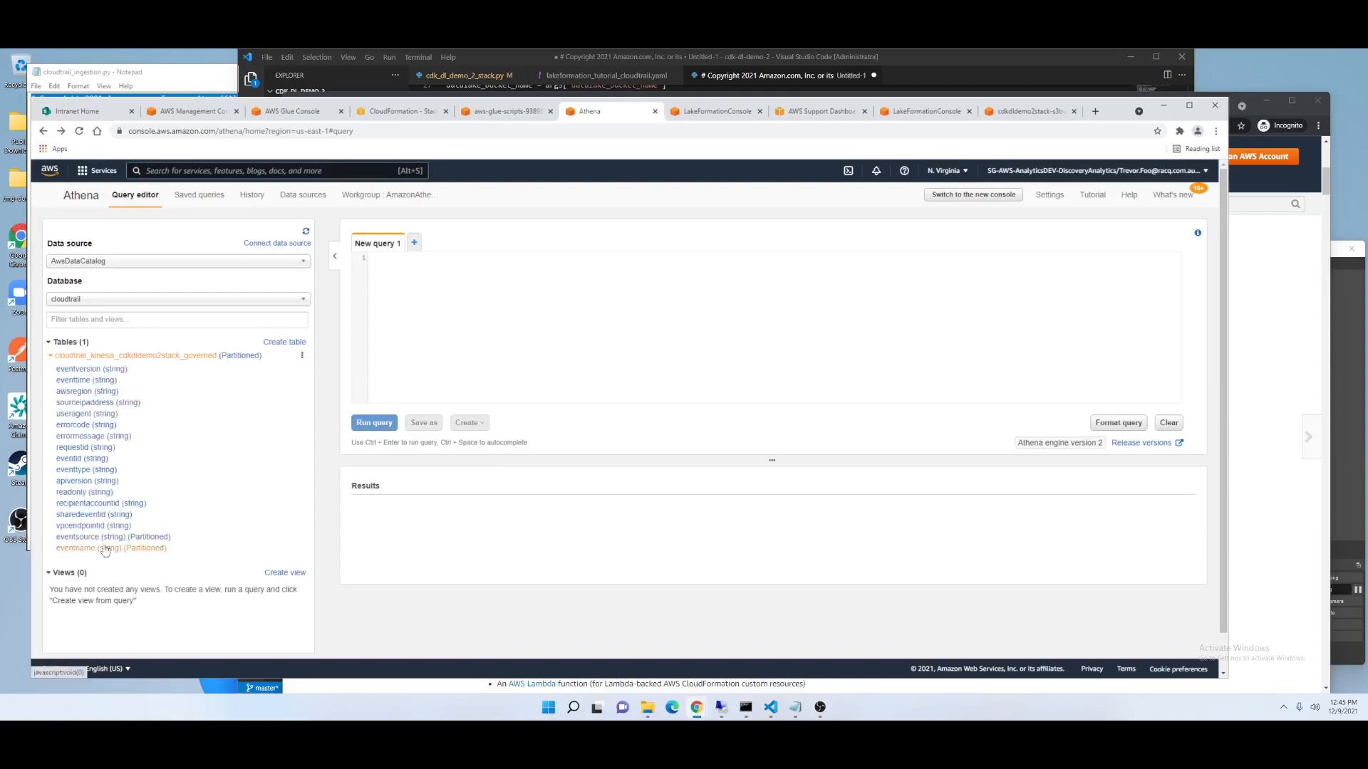
pyautogui.click(302, 356)
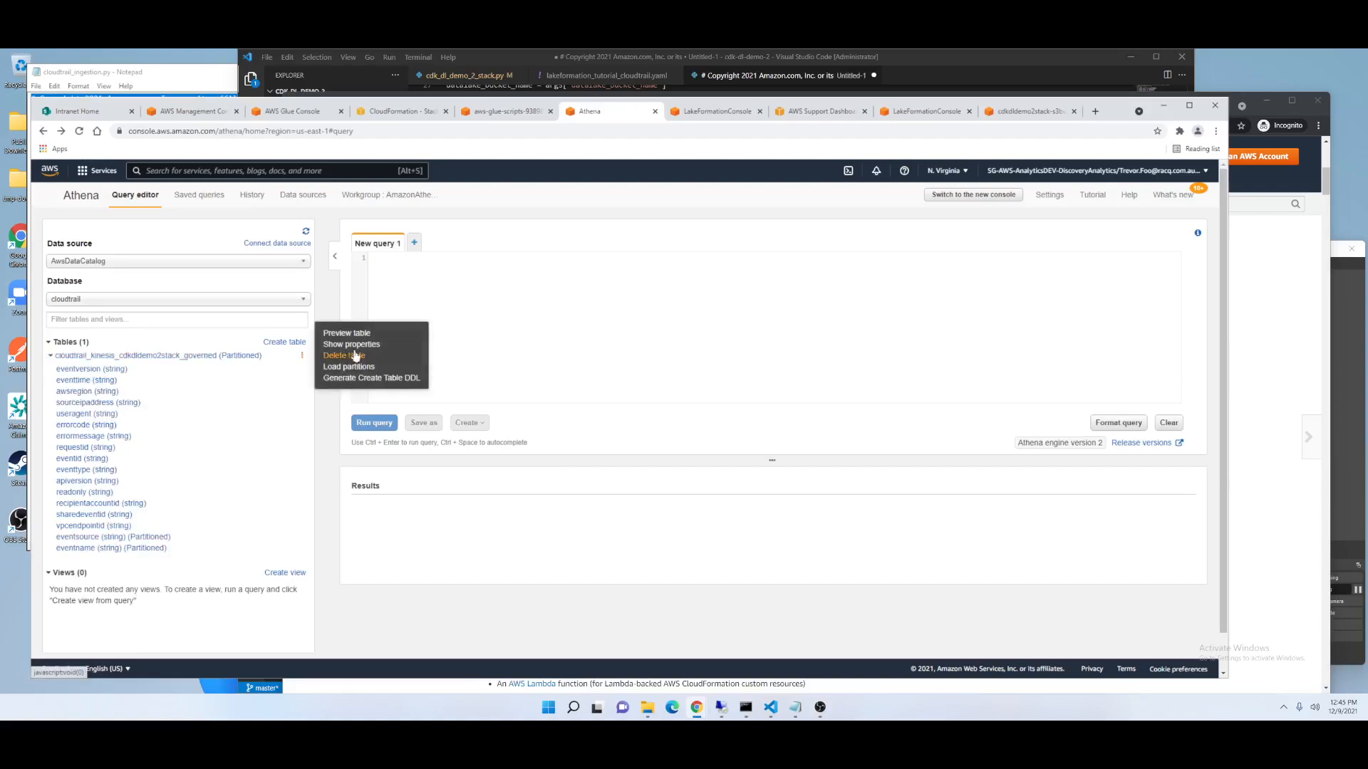
pyautogui.click(357, 334)
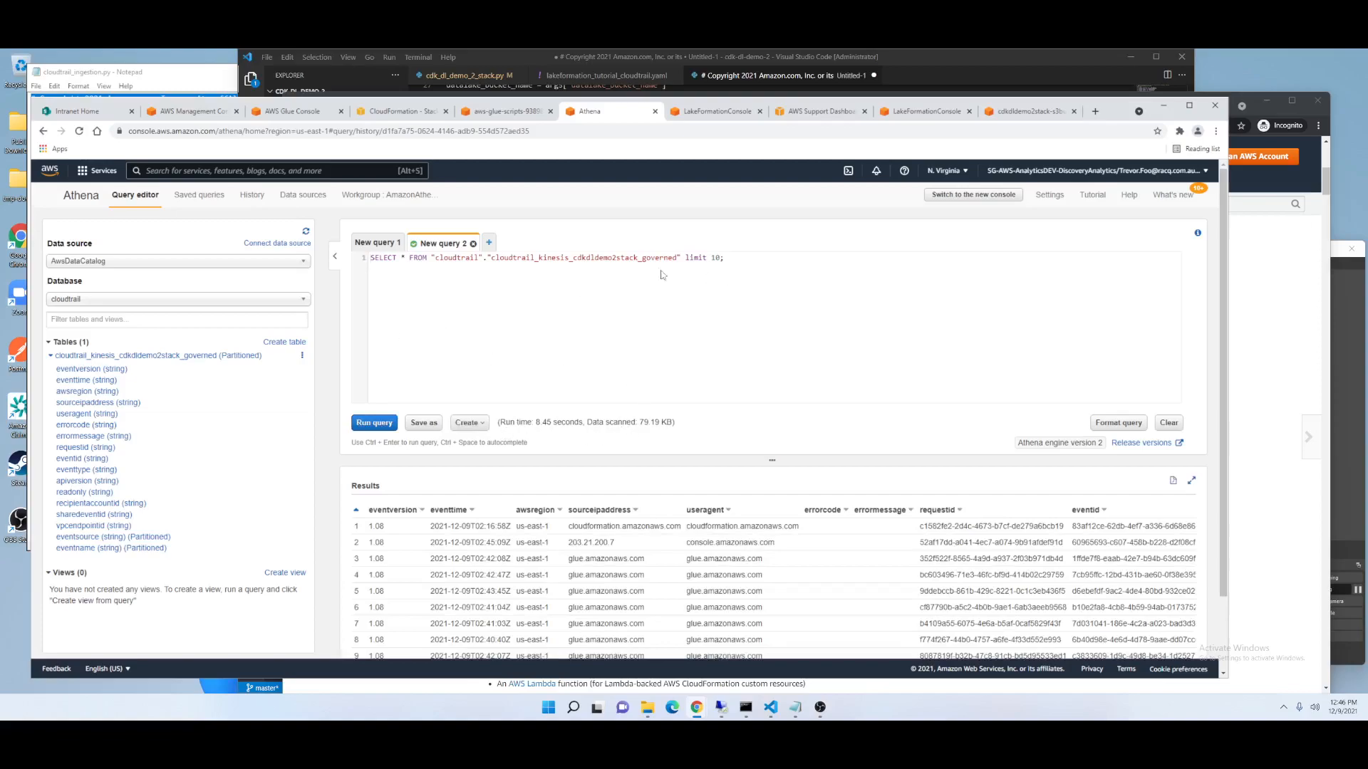
# Add ORDER BY "eventtime" DESC to the preview query and run it.
pyautogui.press('Return')
pyautogui.press('Return')
pyautogui.press('Return')
pyautogui.write('ORDE RB')
pyautogui.press('BackSpace')
pyautogui.press('BackSpace')
pyautogui.press('BackSpace')
pyautogui.press('BackSpace')
pyautogui.write('R BY ')
pyautogui.write('eventtime"')
pyautogui.hotkey('ctrl', 'Left')
pyautogui.write('"')
pyautogui.press('End')
pyautogui.write('DEC')
pyautogui.write('S')
pyautogui.press('BackSpace')
pyautogui.press('BackSpace')
pyautogui.write('SC')
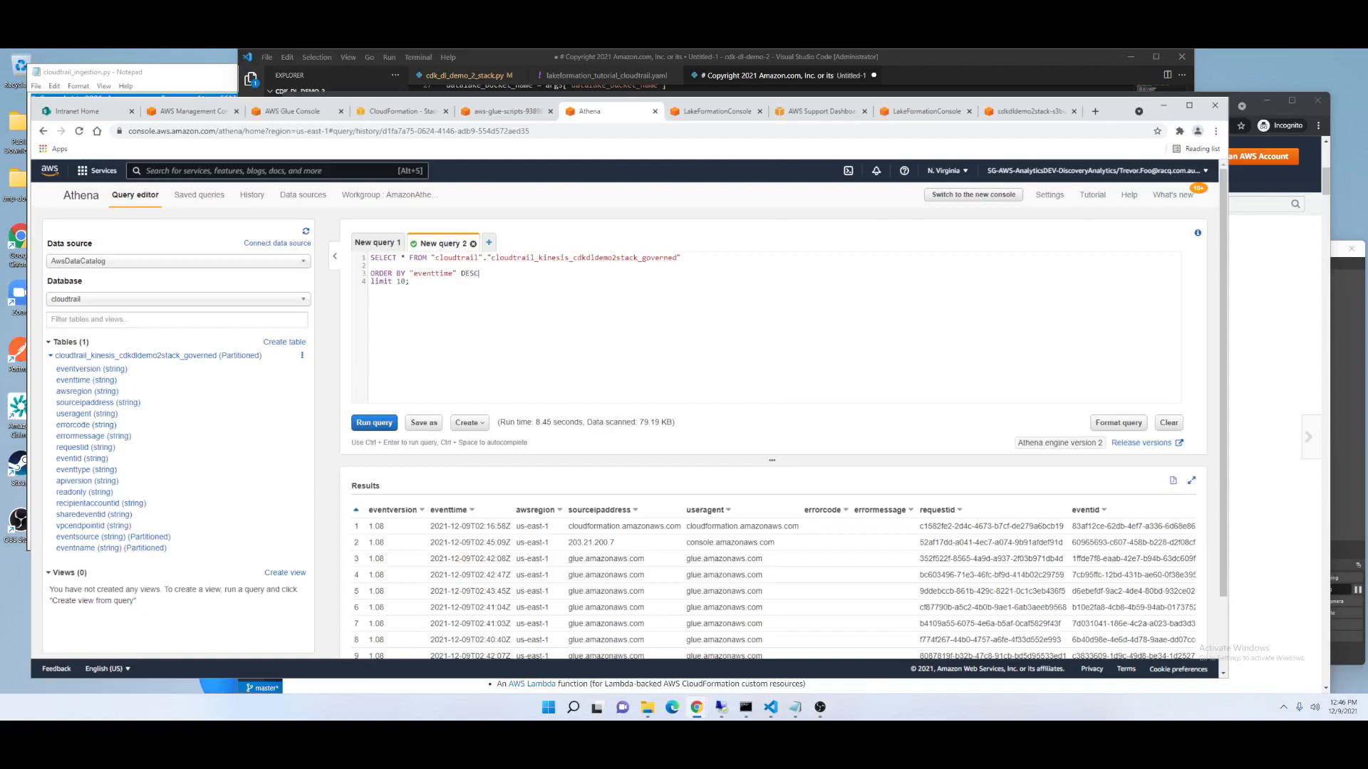
pyautogui.hotkey('ctrl', 'Return')
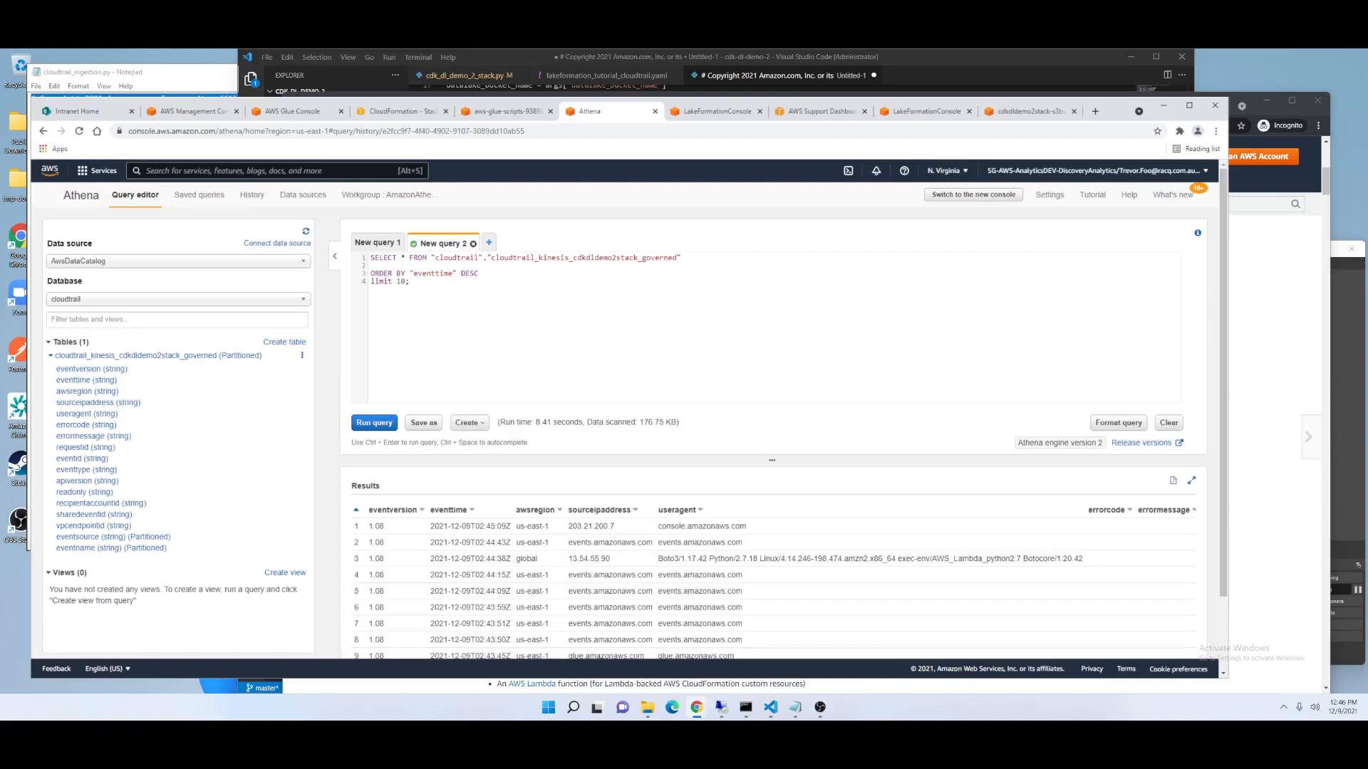
# Highlight the newest event time in the results and reload the Part 2 blog post in the incognito window.
pyautogui.moveTo(479, 526); pyautogui.dragTo(498, 526)
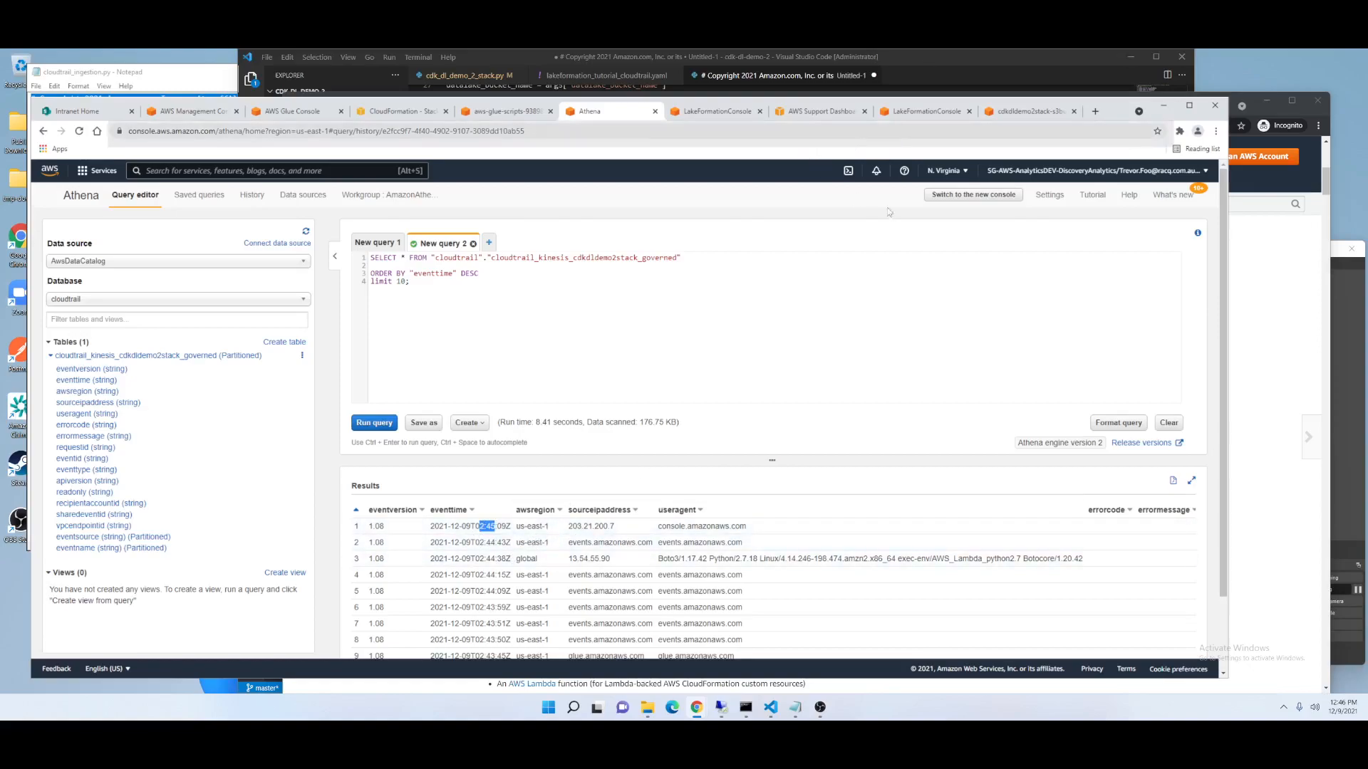
pyautogui.click(1268, 342)
pyautogui.scroll(-5, 775, 452)
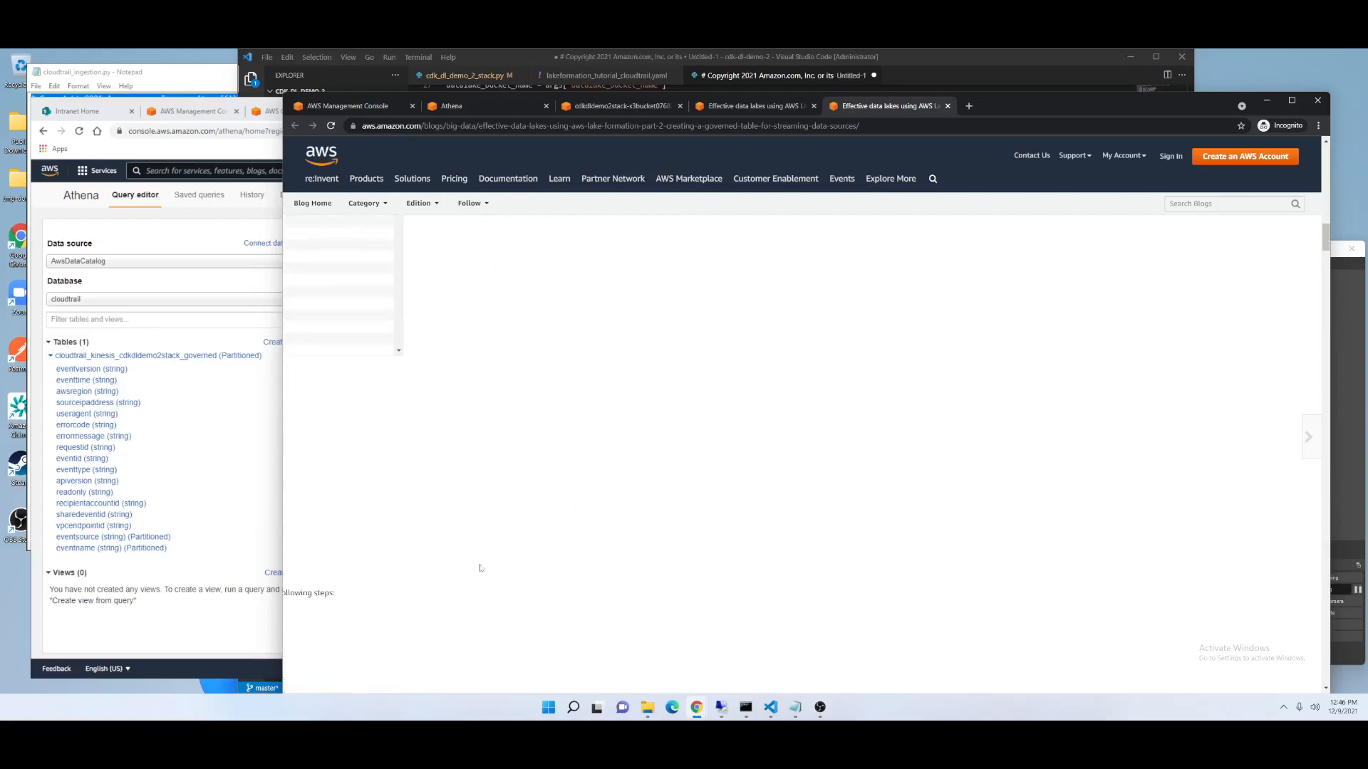
pyautogui.click(330, 126)
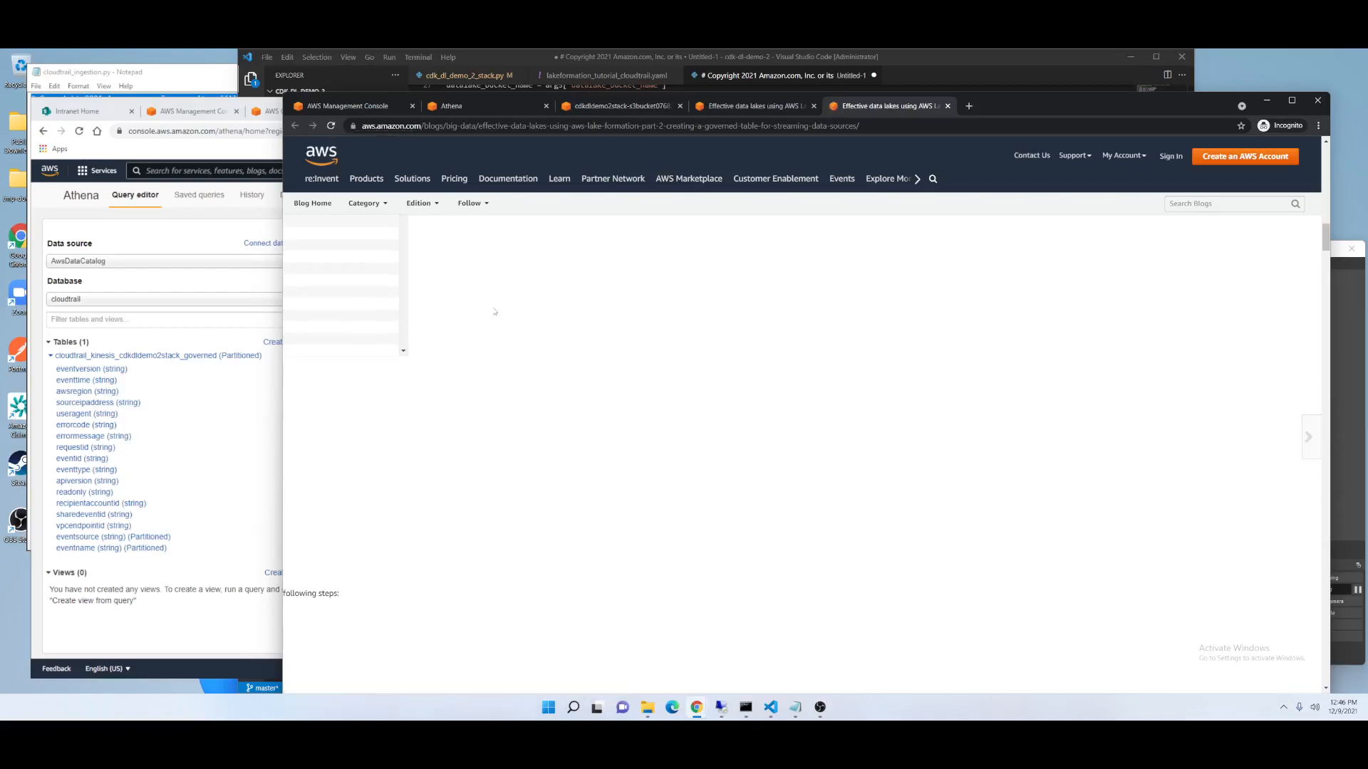
pyautogui.click(331, 126)
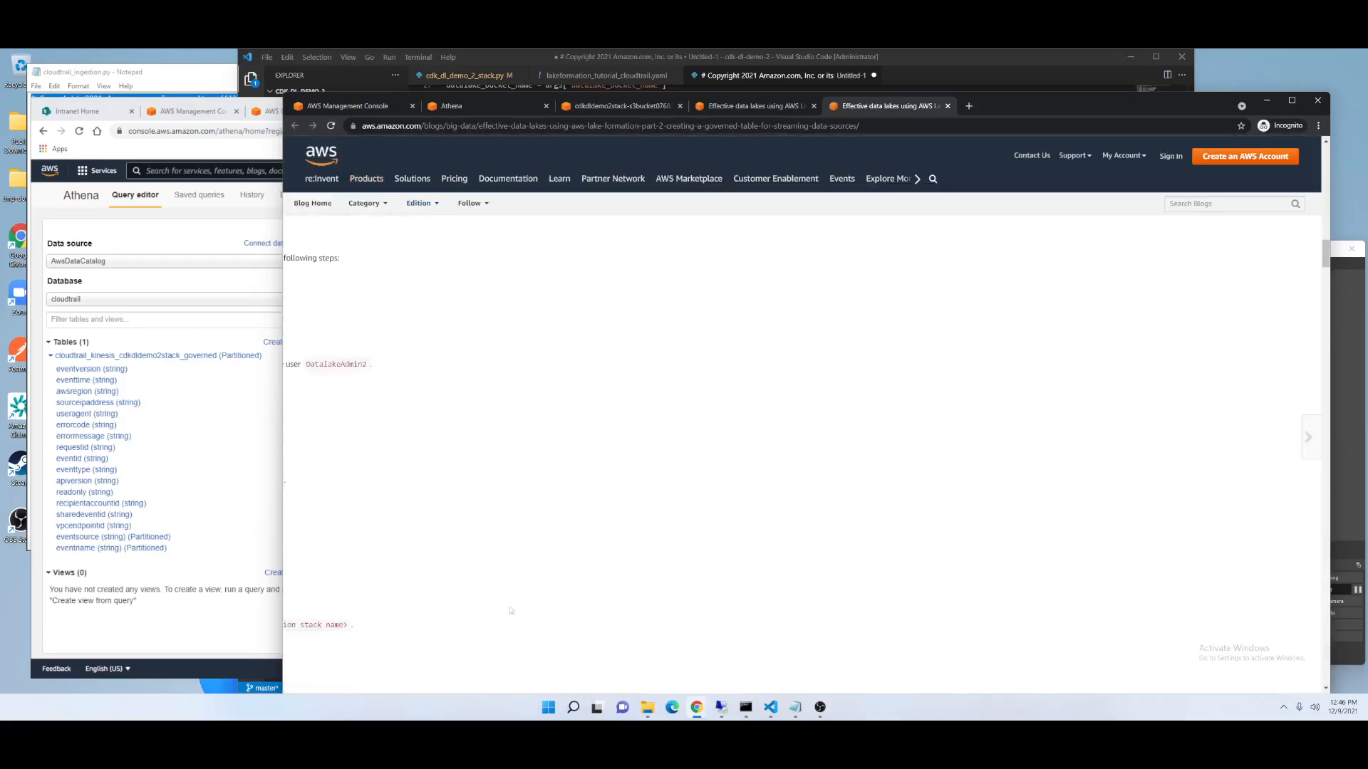
# Scroll the Part 2 blog post to the time travel query and select its FOR SYSTEM_TIME AS OF clause.
pyautogui.moveTo(957, 102); pyautogui.dragTo(949, 60)
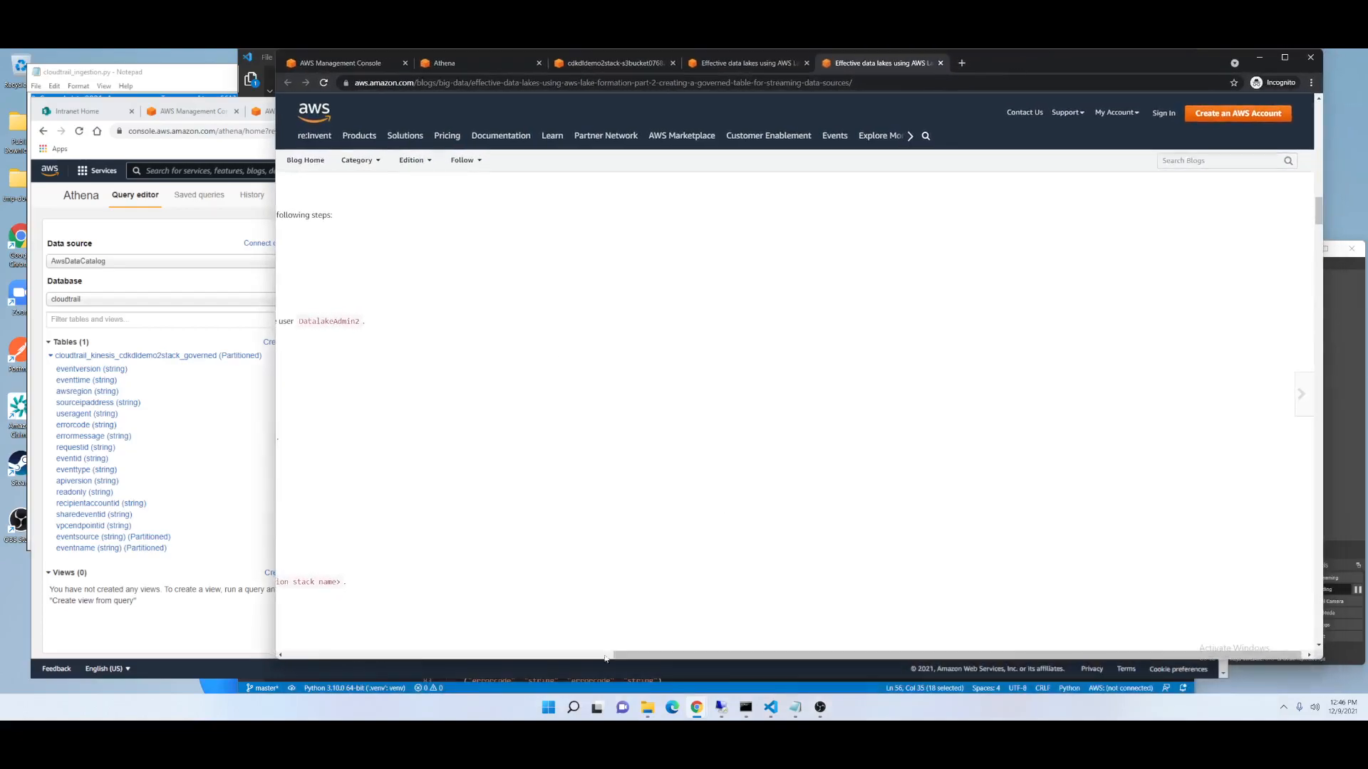
pyautogui.click(553, 655)
pyautogui.moveTo(1315, 202); pyautogui.dragTo(1315, 303)
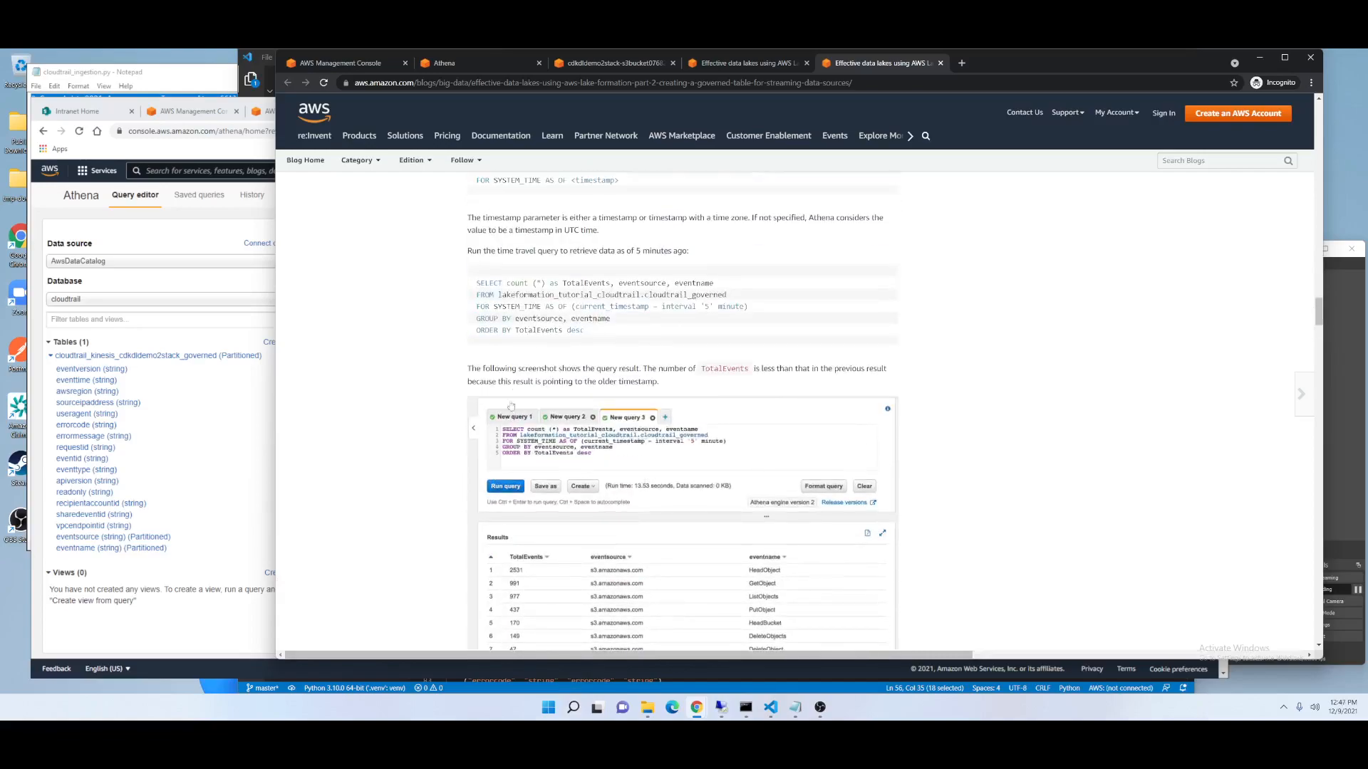
pyautogui.moveTo(749, 307); pyautogui.dragTo(475, 314)
pyautogui.hotkey('ctrl', 'c')
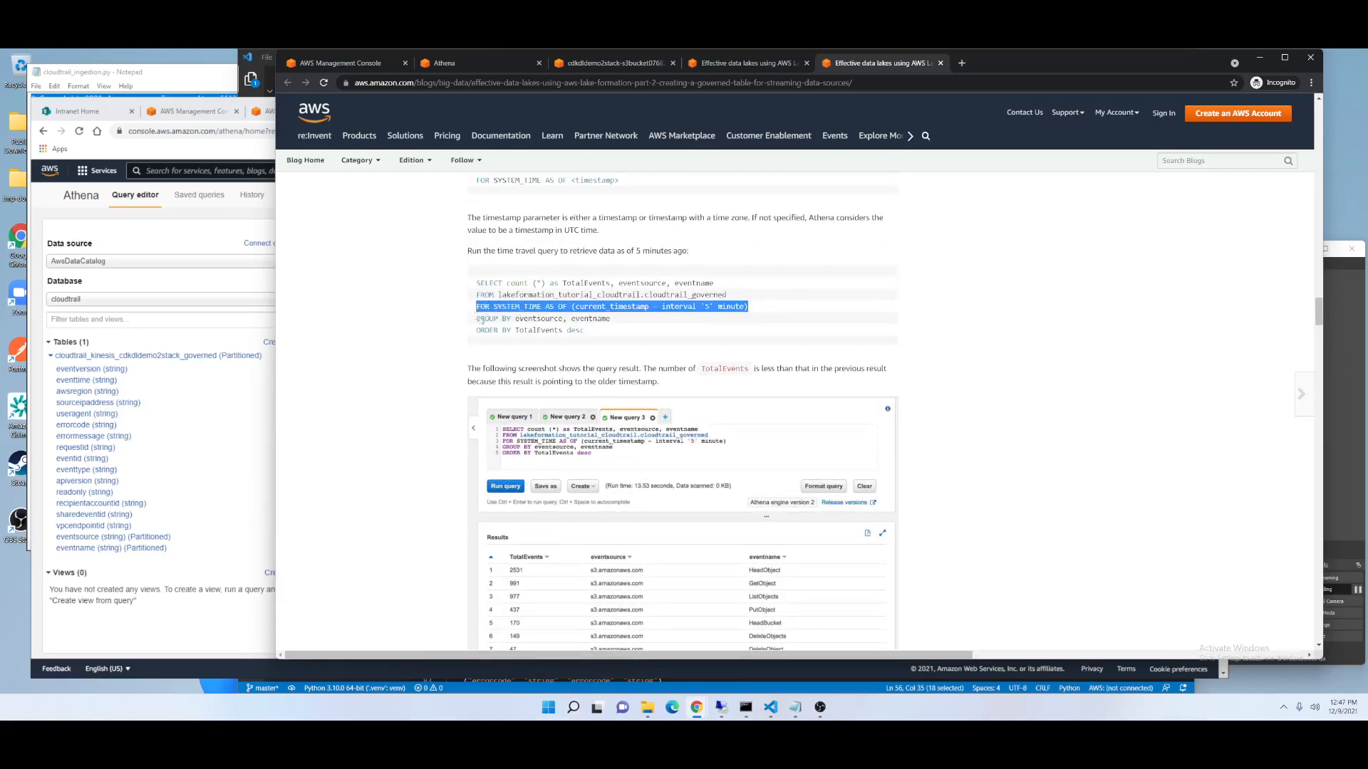
# Paste the FOR SYSTEM_TIME AS OF clause into the governed table query, set the interval to '2' minute, and run it.
pyautogui.click(158, 650)
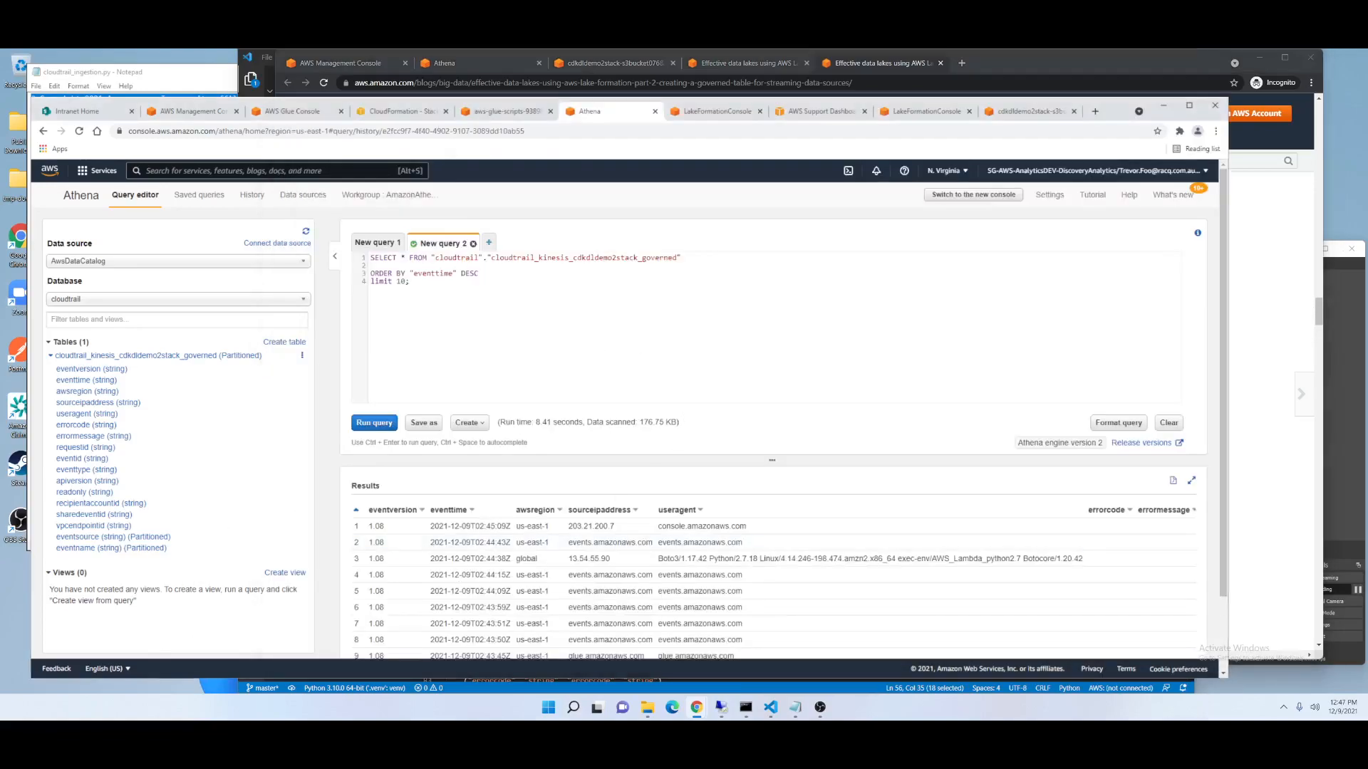
pyautogui.hotkey('ctrl', 'v')
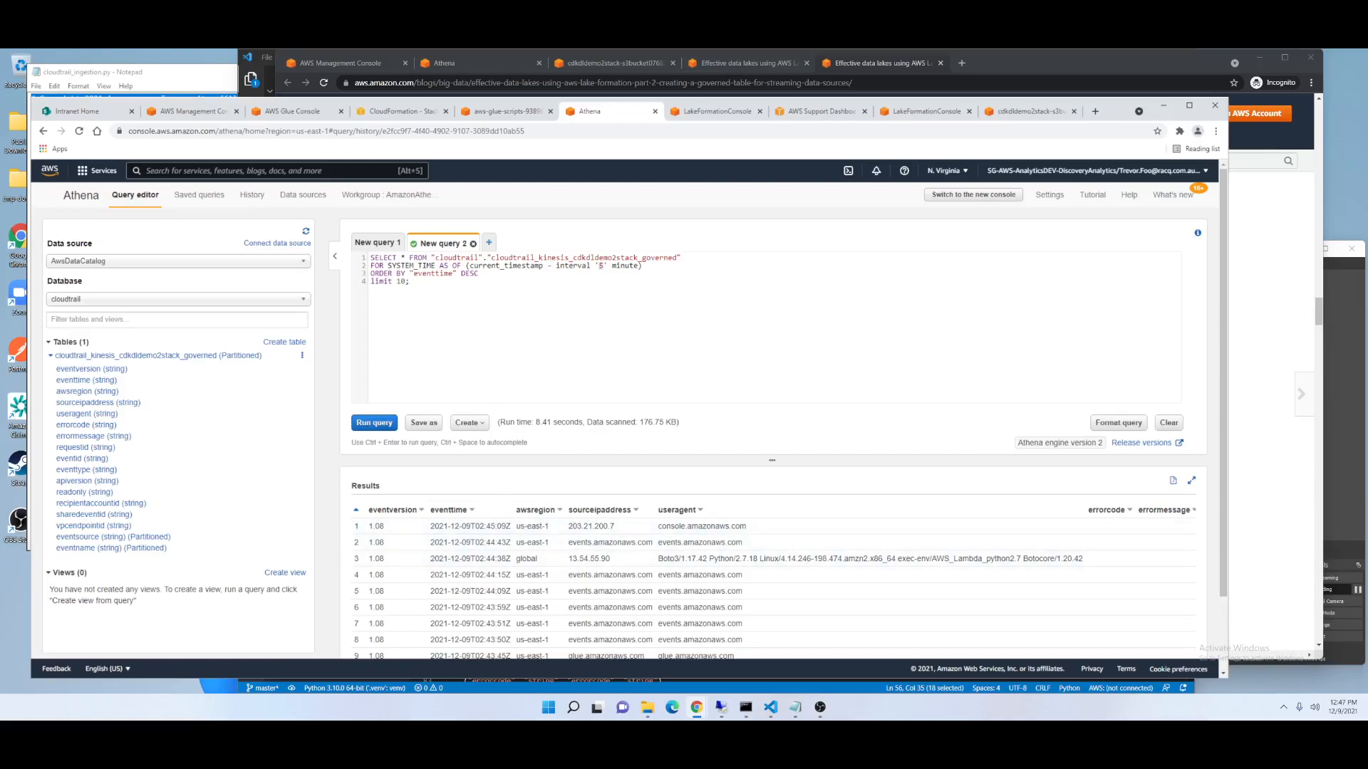
pyautogui.write('2')
pyautogui.click(375, 423)
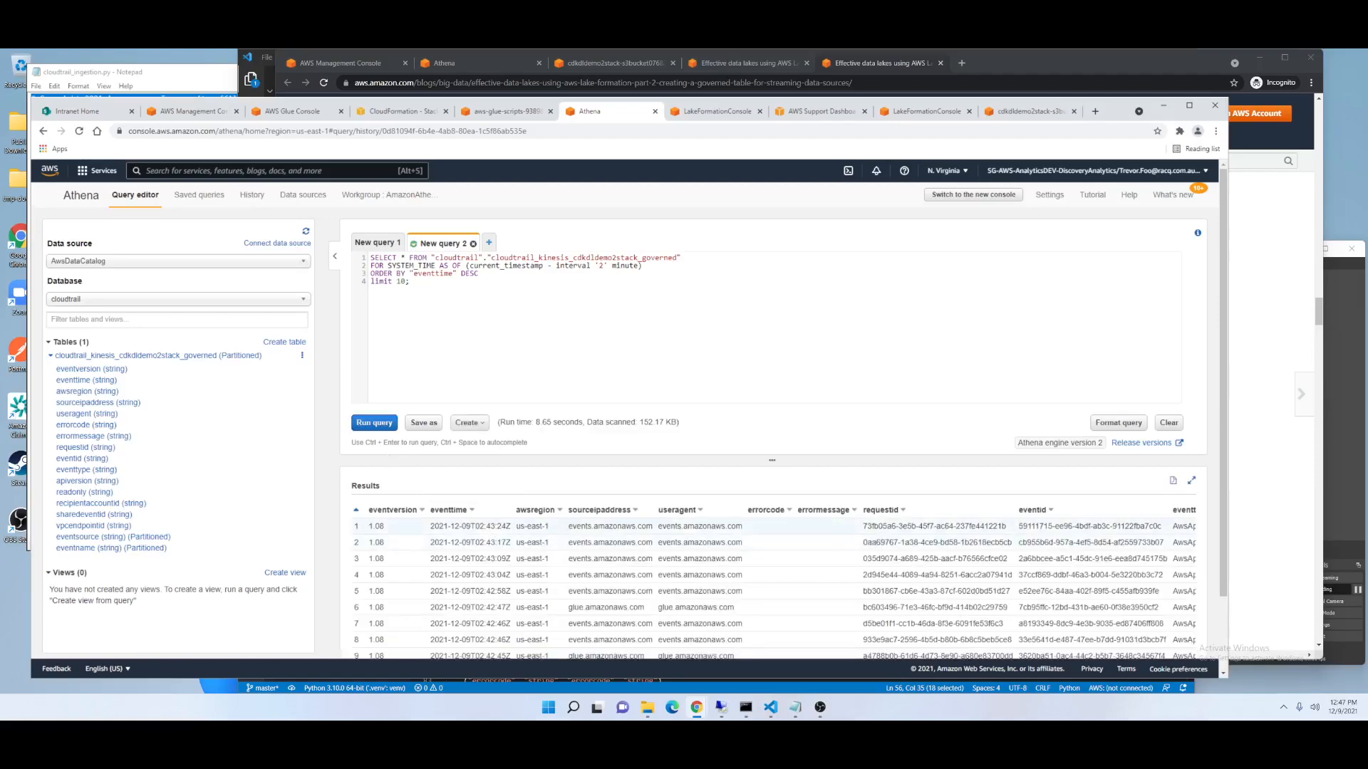
# Change the time travel interval to '10' minute and run the query again.
pyautogui.moveTo(479, 527); pyautogui.dragTo(496, 527)
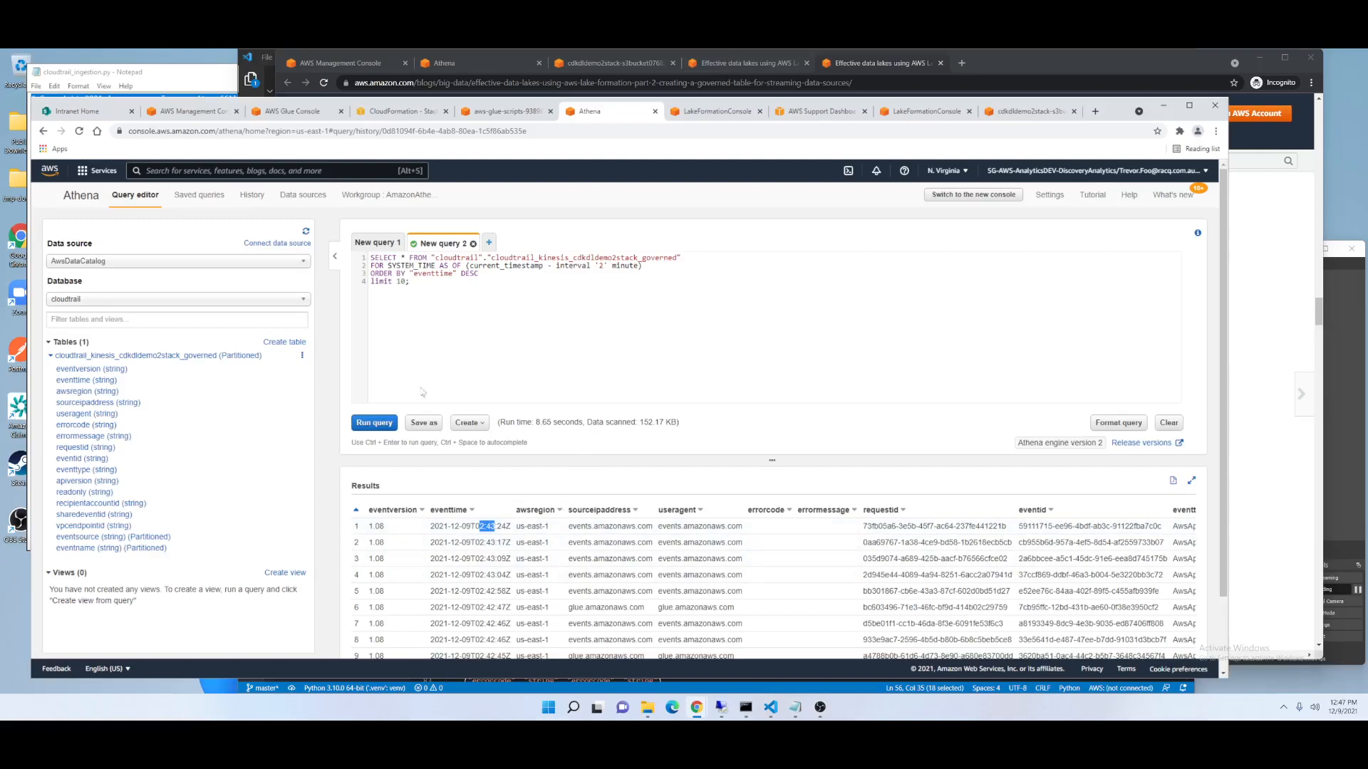
pyautogui.click(601, 266)
pyautogui.write('10')
pyautogui.click(375, 424)
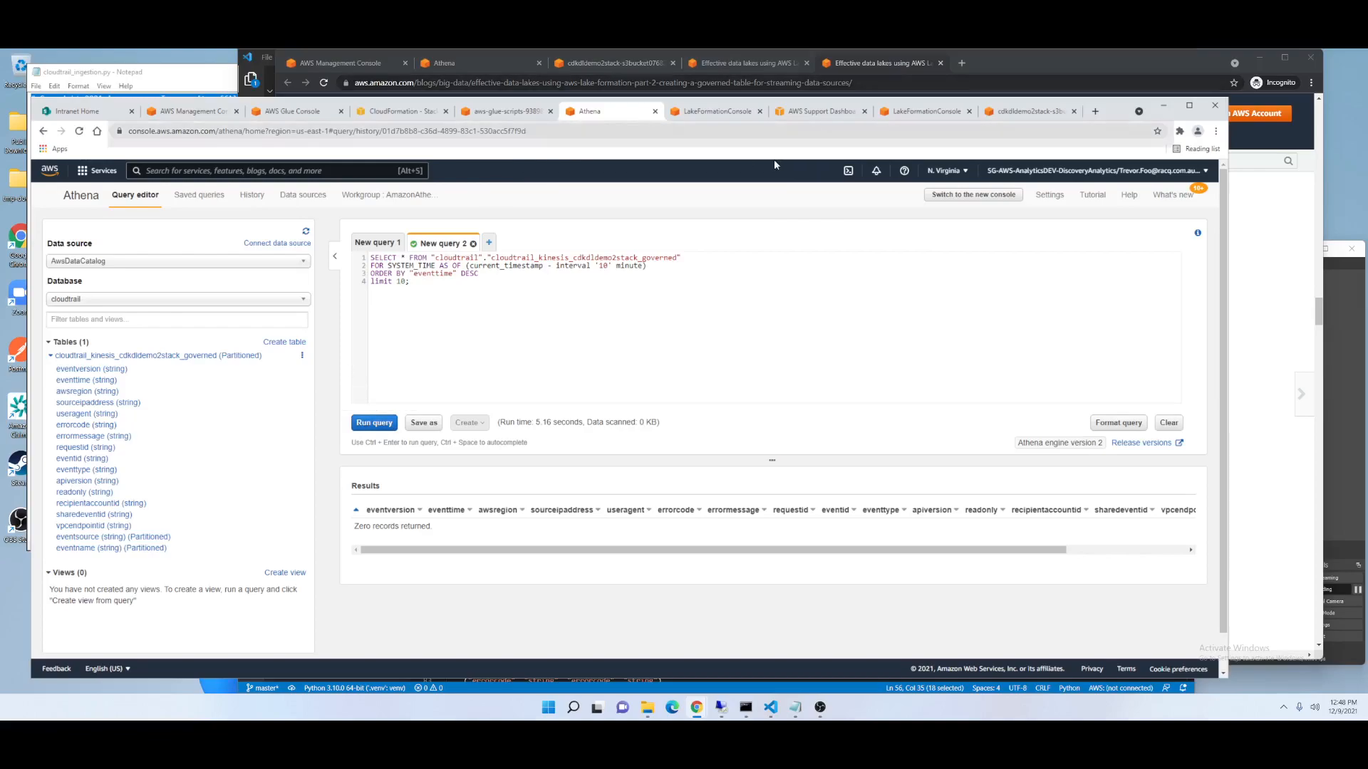
# Open the Part 3 blog post on ACID transactions on governed tables from the series list and read through it.
pyautogui.click(1262, 373)
pyautogui.scroll(5, 881, 503)
pyautogui.scroll(15, 880, 503)
pyautogui.scroll(15, 845, 409)
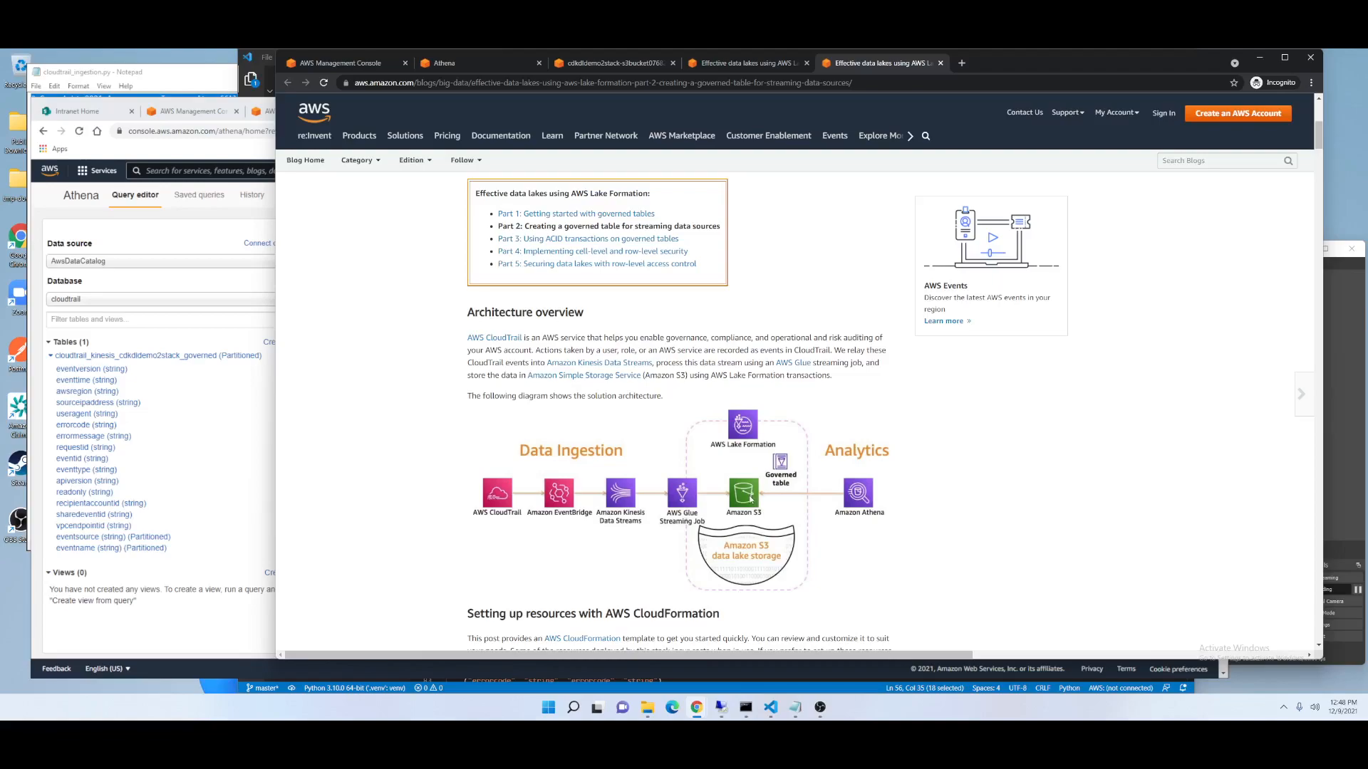
pyautogui.click(170, 632)
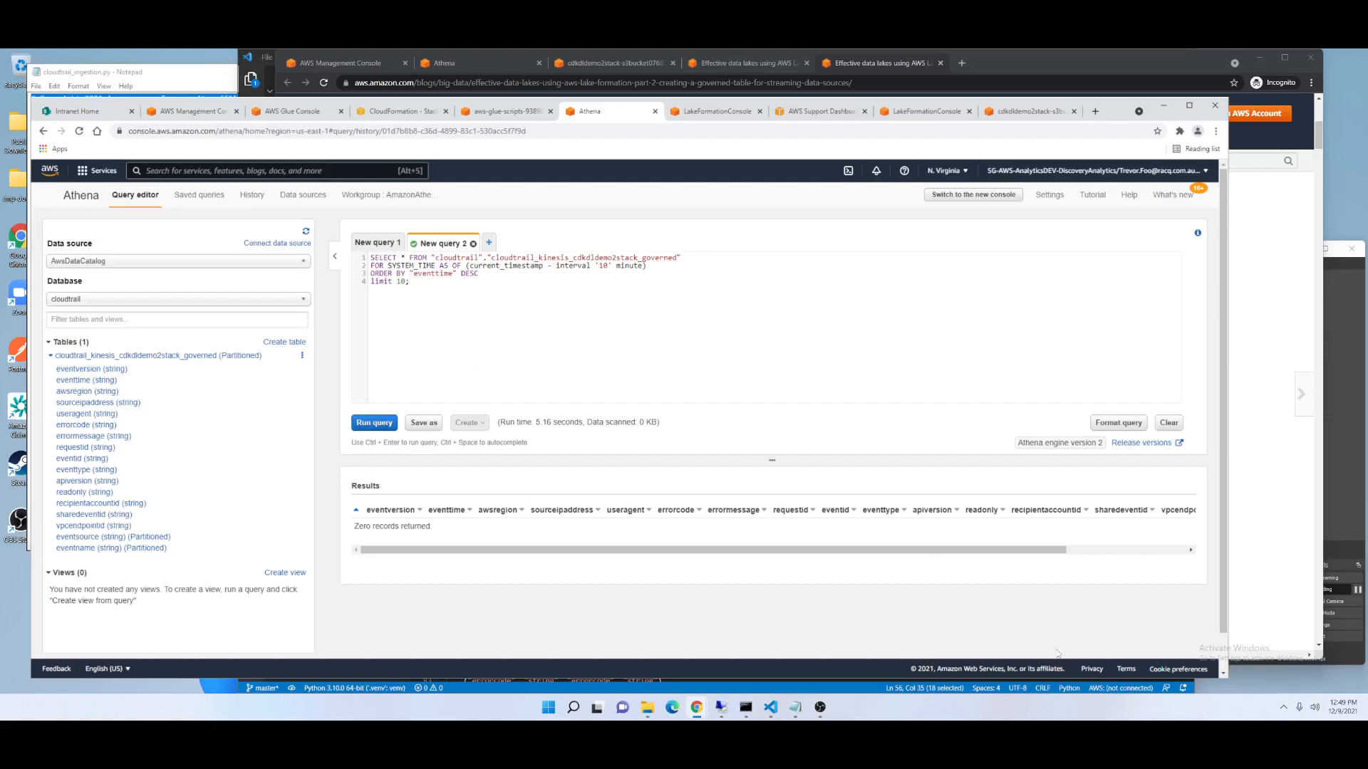
pyautogui.moveTo(820, 709)
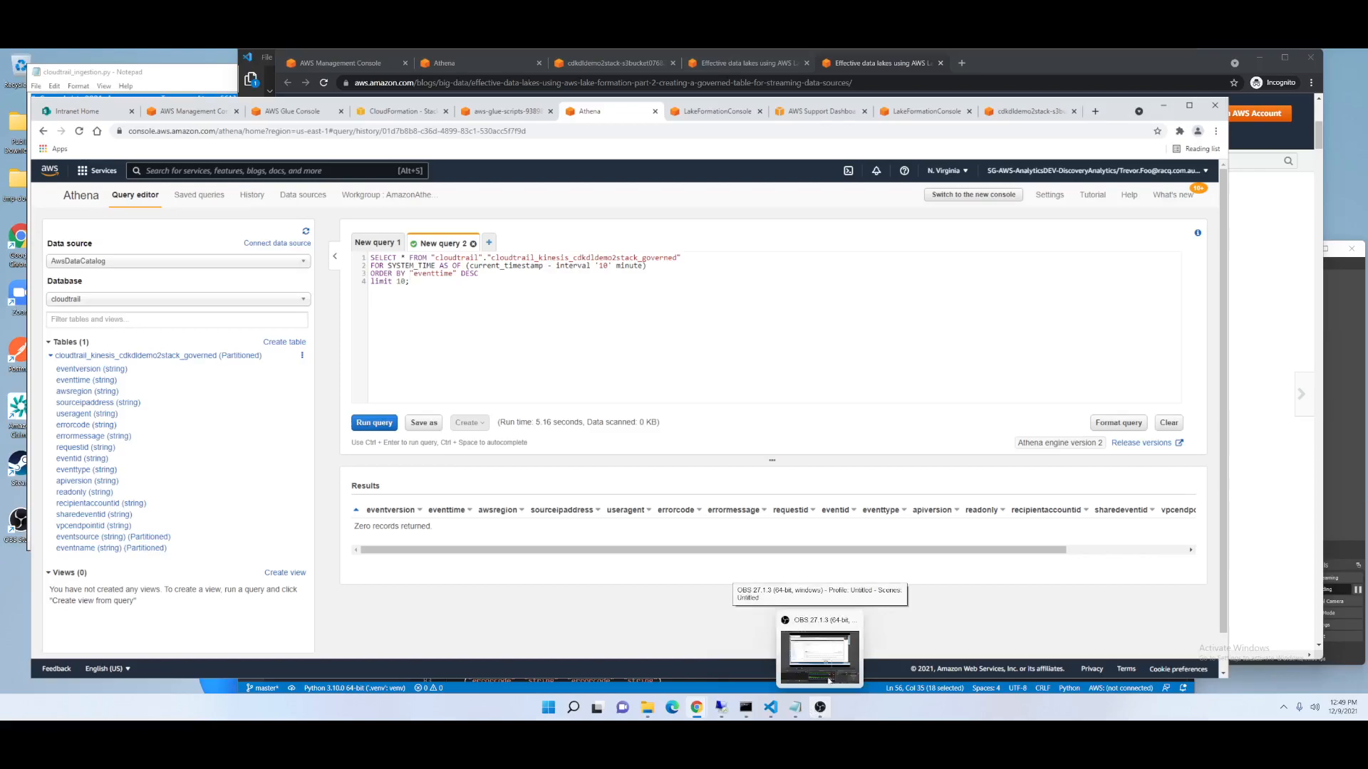
pyautogui.click(862, 80)
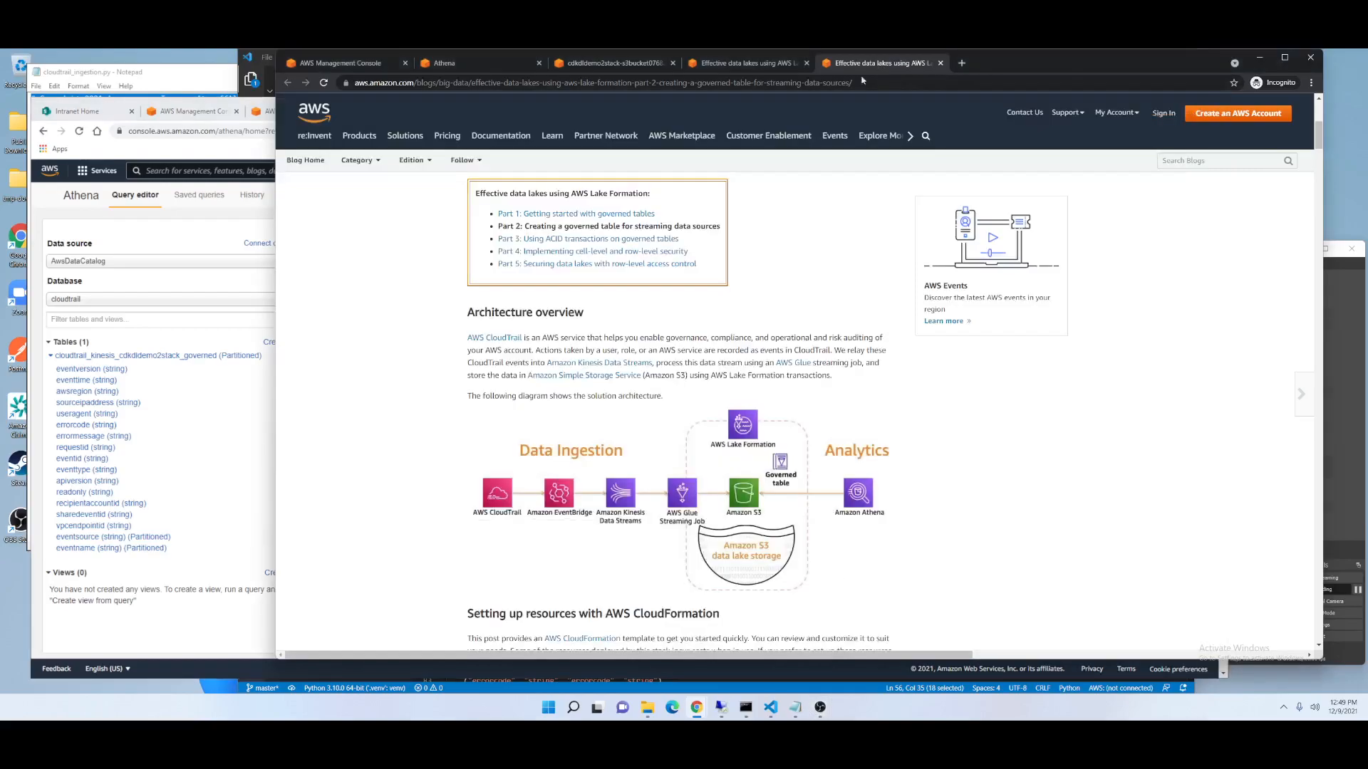
pyautogui.click(555, 239)
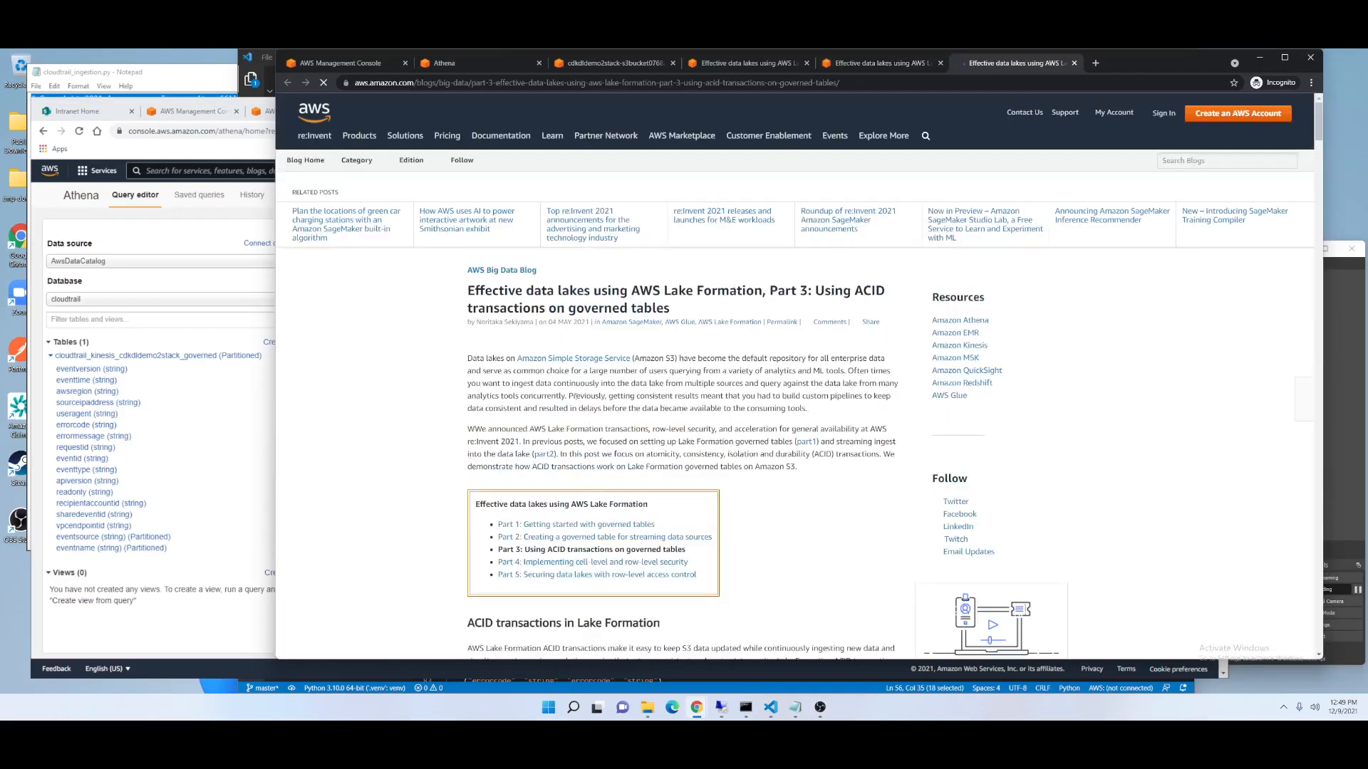
pyautogui.scroll(-5, 788, 572)
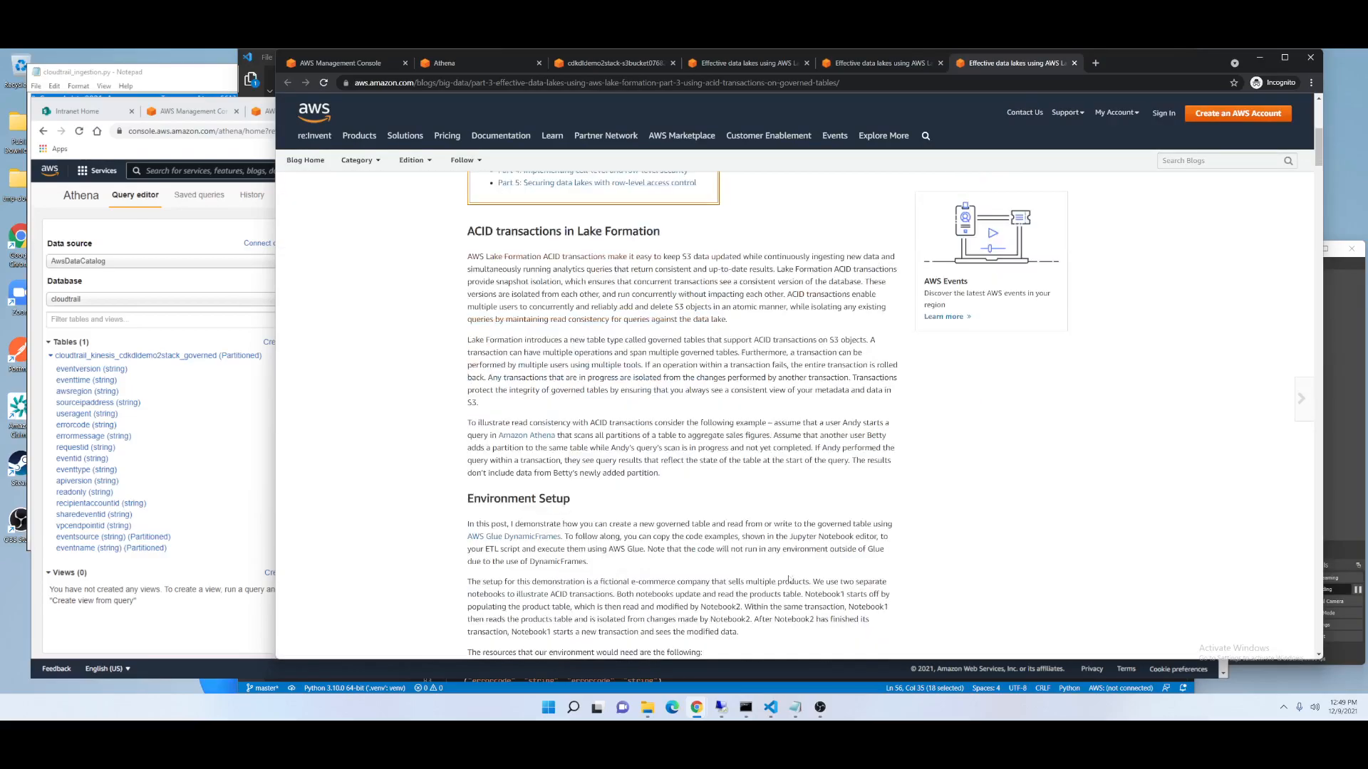
pyautogui.scroll(-10, 779, 568)
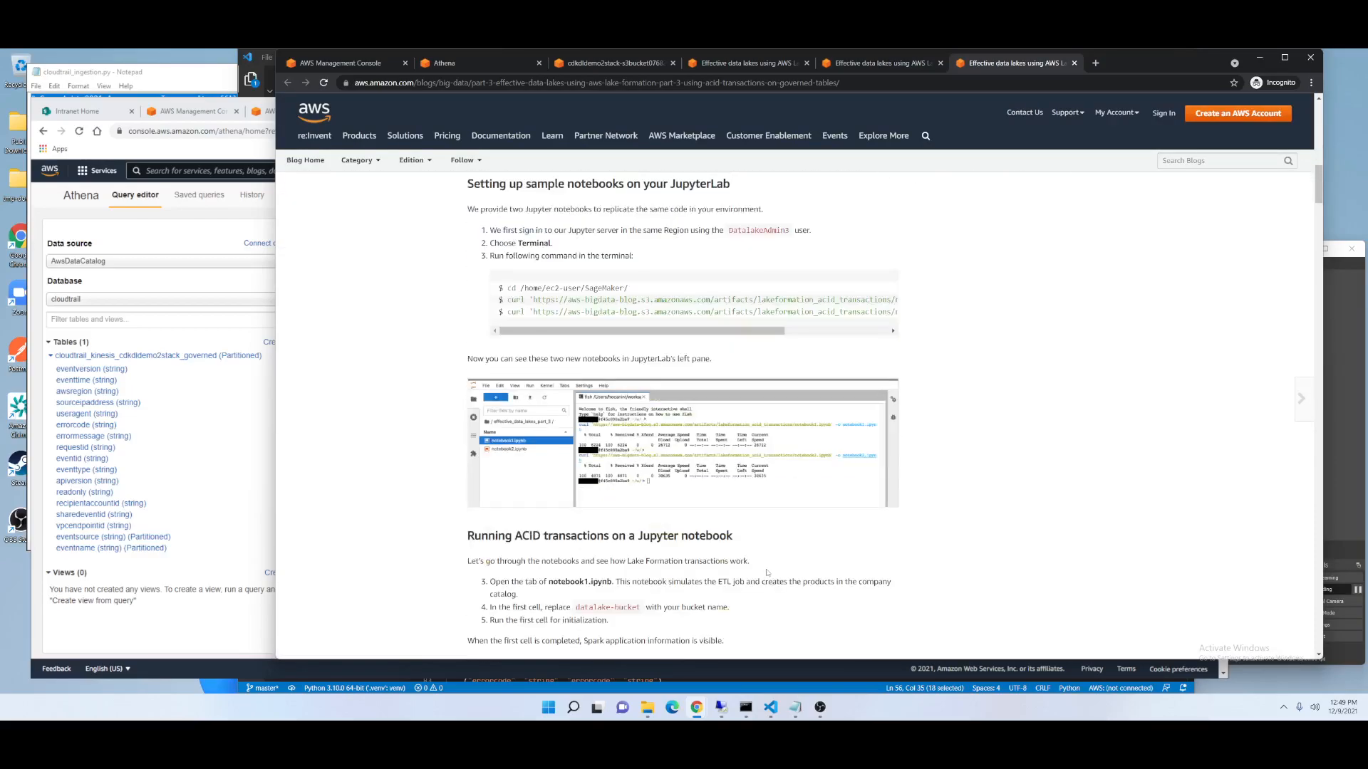